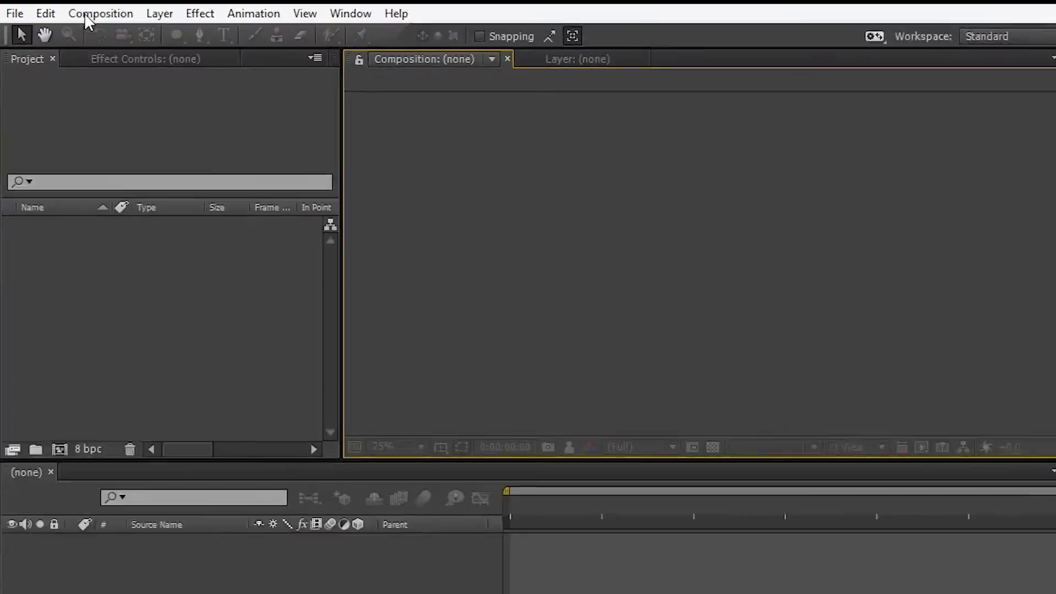
Create a composition named Airplane Flying and place plane_PNG5253.png in the upper-left part of its frame.
{"action": "left_click", "coordinate": [89, 11]}
{"action": "left_click", "coordinate": [125, 28]}
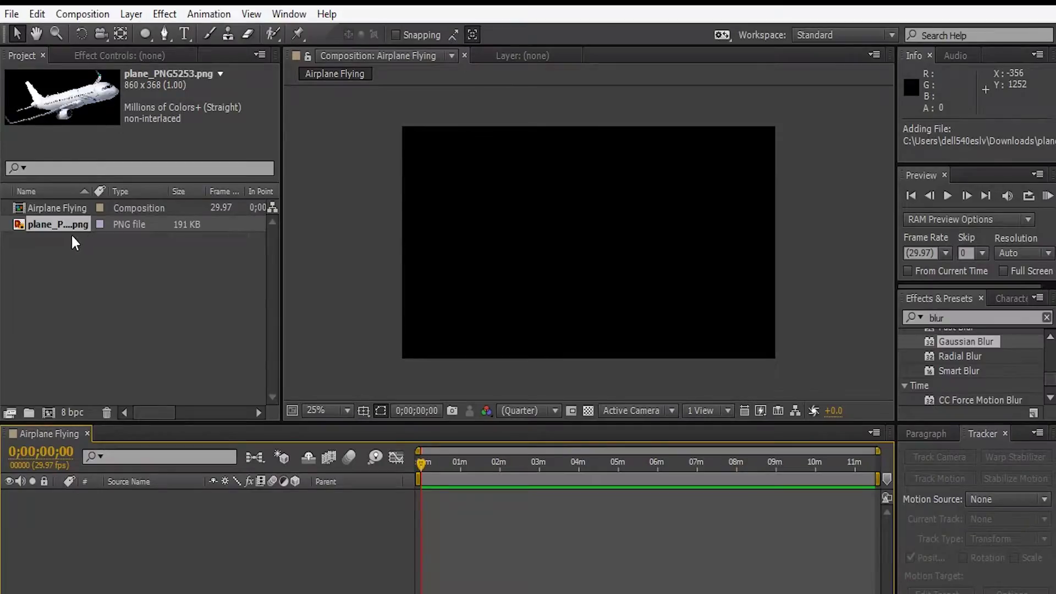
{"action": "left_click_drag", "start_coordinate": [72, 237], "coordinate": [101, 506]}
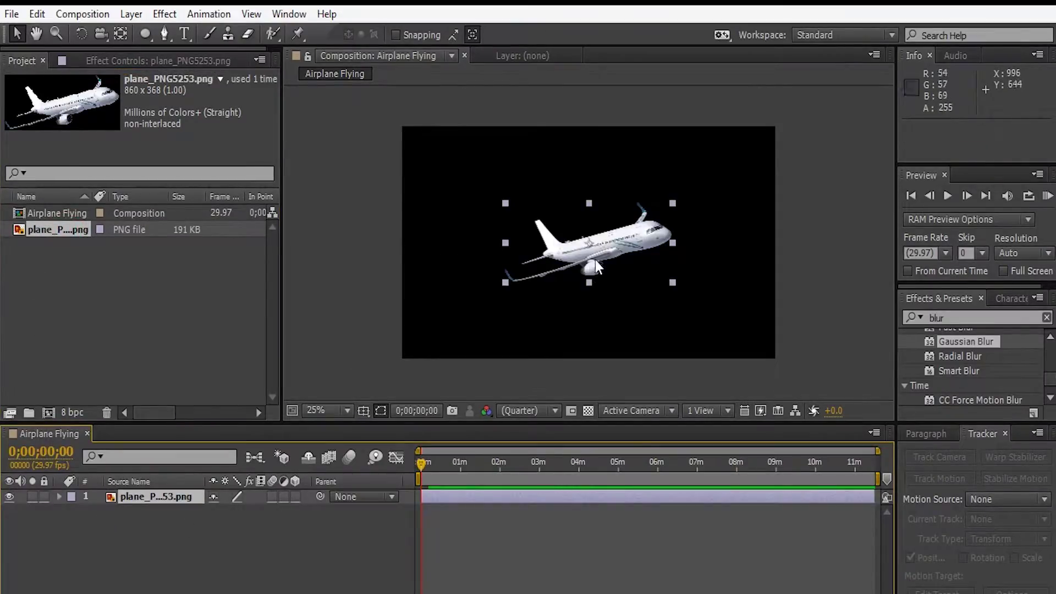
{"action": "left_click_drag", "start_coordinate": [592, 246], "coordinate": [508, 225]}
{"action": "left_click", "coordinate": [533, 536]}
{"action": "left_click", "coordinate": [521, 499]}
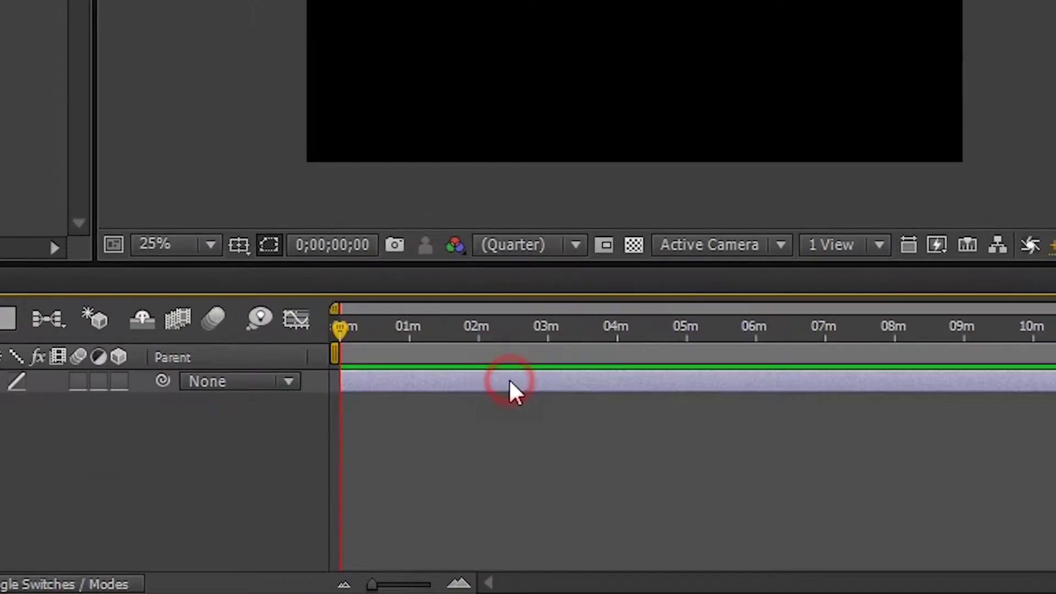
Add a new adjustment layer above the plane layer.
{"action": "left_click", "coordinate": [288, 7]}
{"action": "mouse_move", "coordinate": [242, 11]}
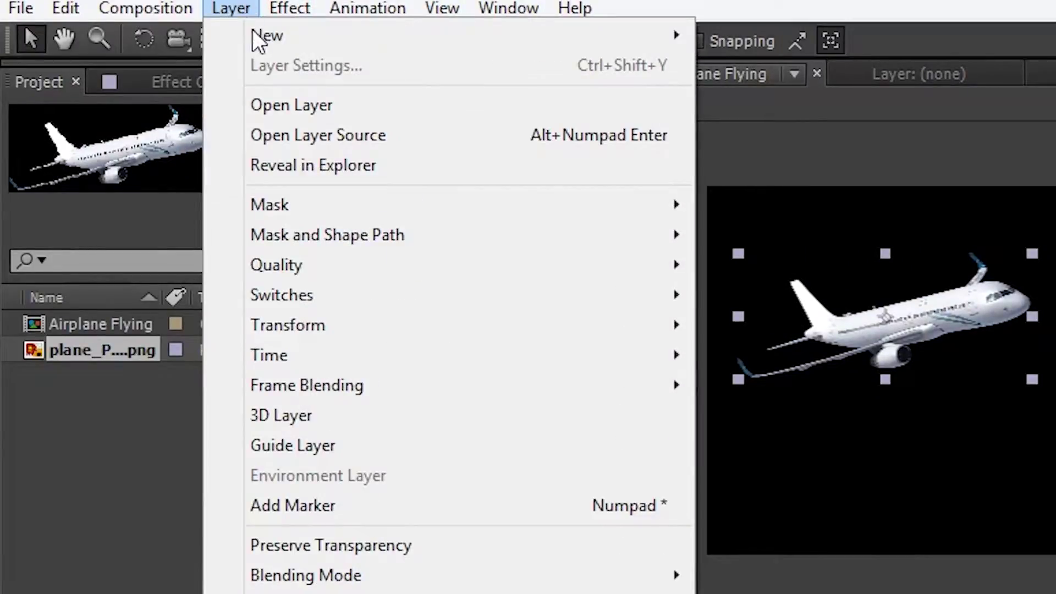
{"action": "left_click", "coordinate": [267, 36]}
{"action": "left_click", "coordinate": [907, 216]}
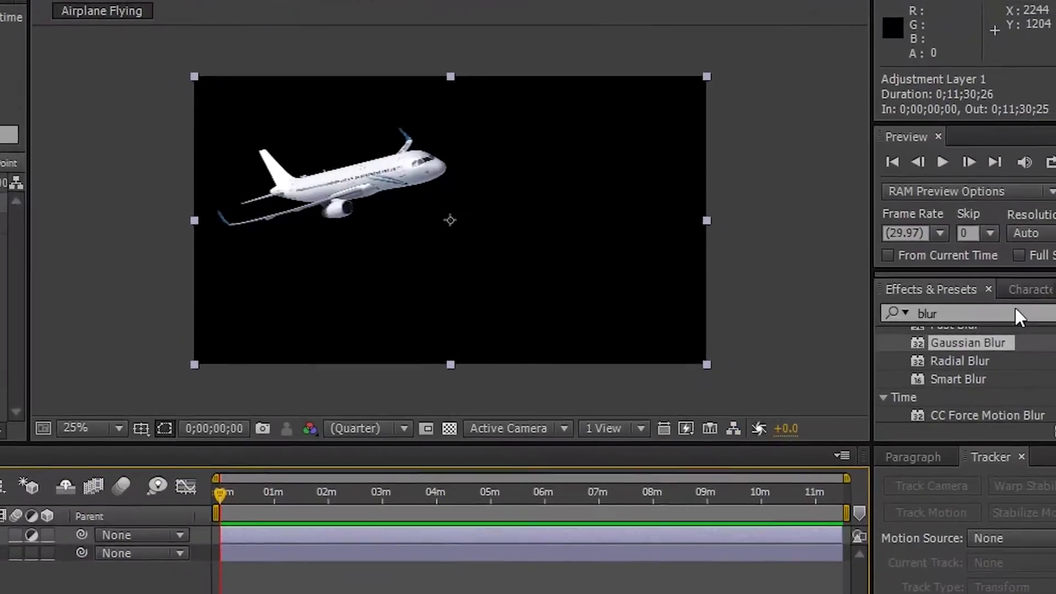
Find the Particle Playground effect and apply it to the adjustment layer.
{"action": "left_click", "coordinate": [1019, 316]}
{"action": "type", "text": "particl"}
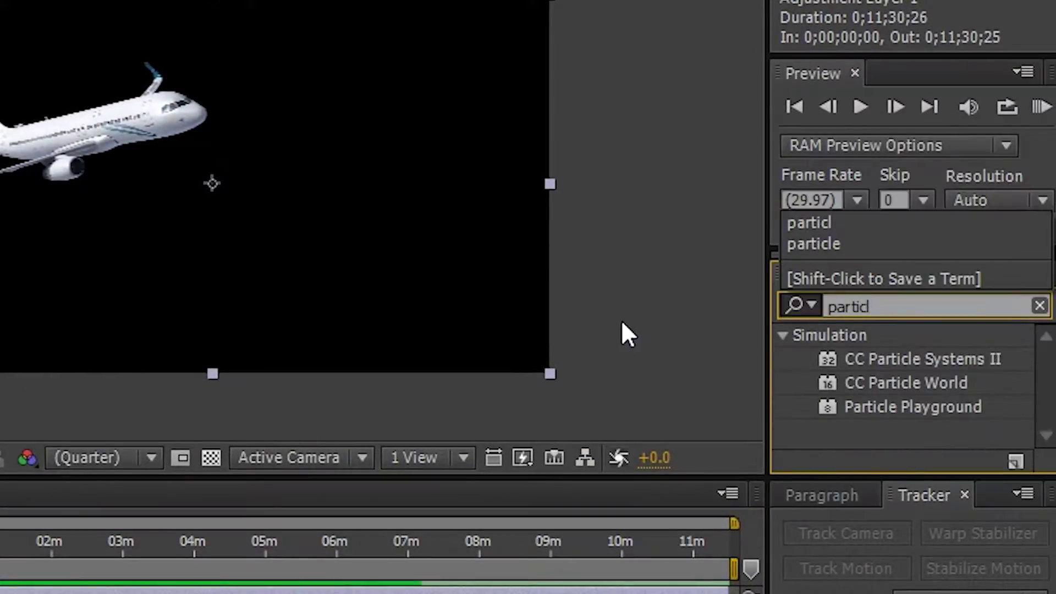
{"action": "left_click_drag", "start_coordinate": [935, 408], "coordinate": [159, 498]}
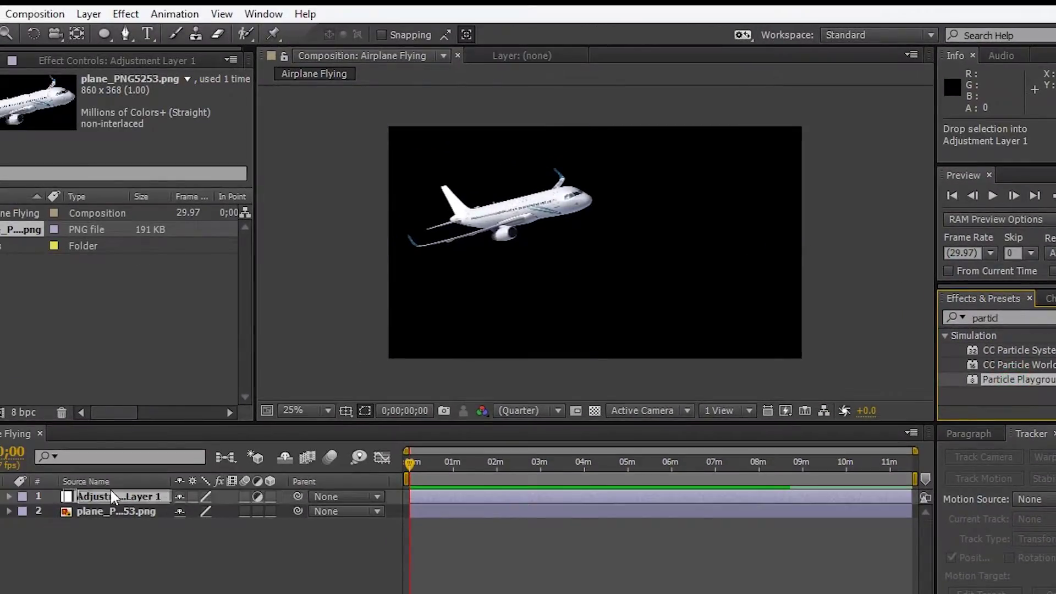
Shorten the work area to about 27 seconds and trim the composition to it.
{"action": "left_click_drag", "start_coordinate": [915, 479], "coordinate": [430, 482]}
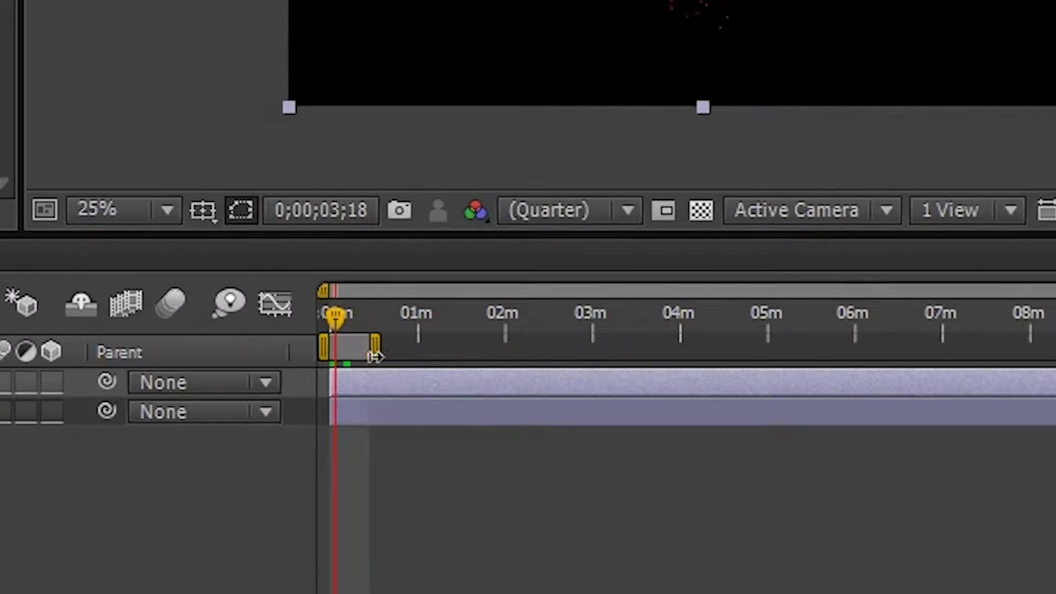
{"action": "right_click", "coordinate": [360, 355]}
{"action": "left_click", "coordinate": [462, 455]}
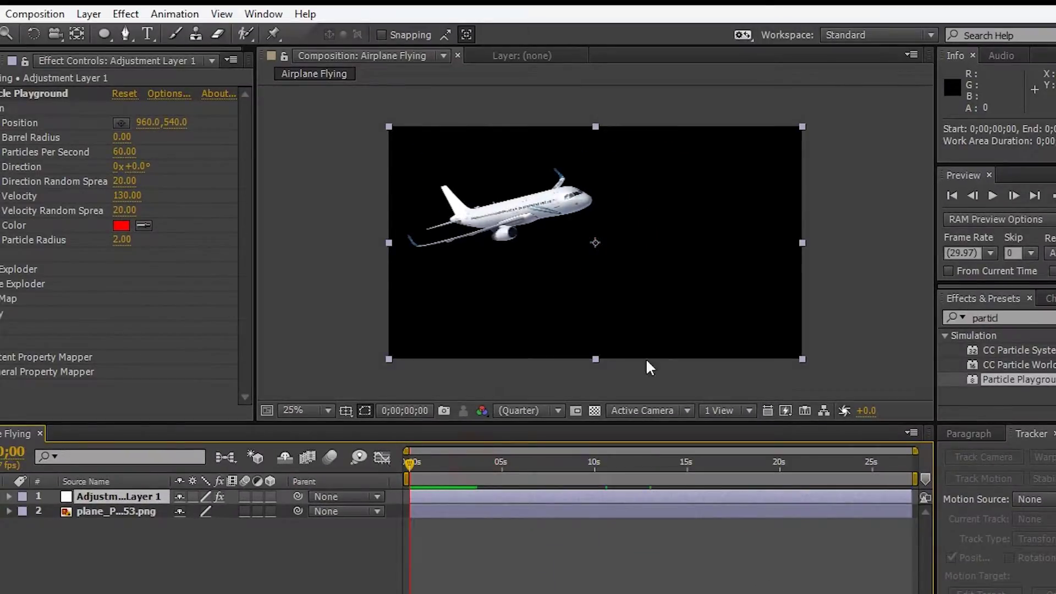
Preview the particles and set the cannon's Particle Radius to 6 and Particles Per Second to 119.
{"action": "left_click", "coordinate": [994, 196]}
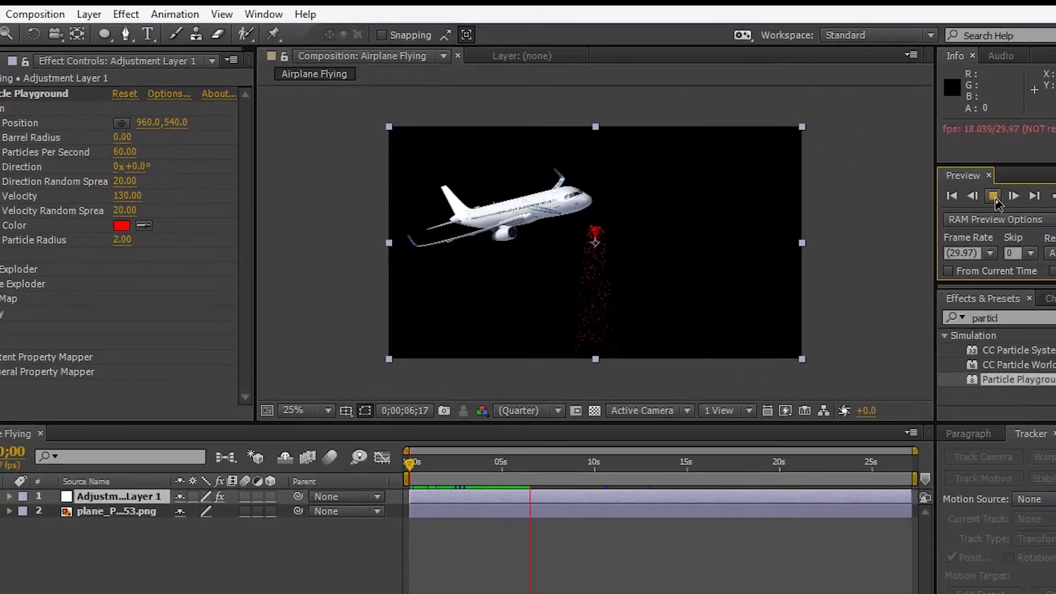
{"action": "left_click_drag", "start_coordinate": [421, 464], "coordinate": [454, 470]}
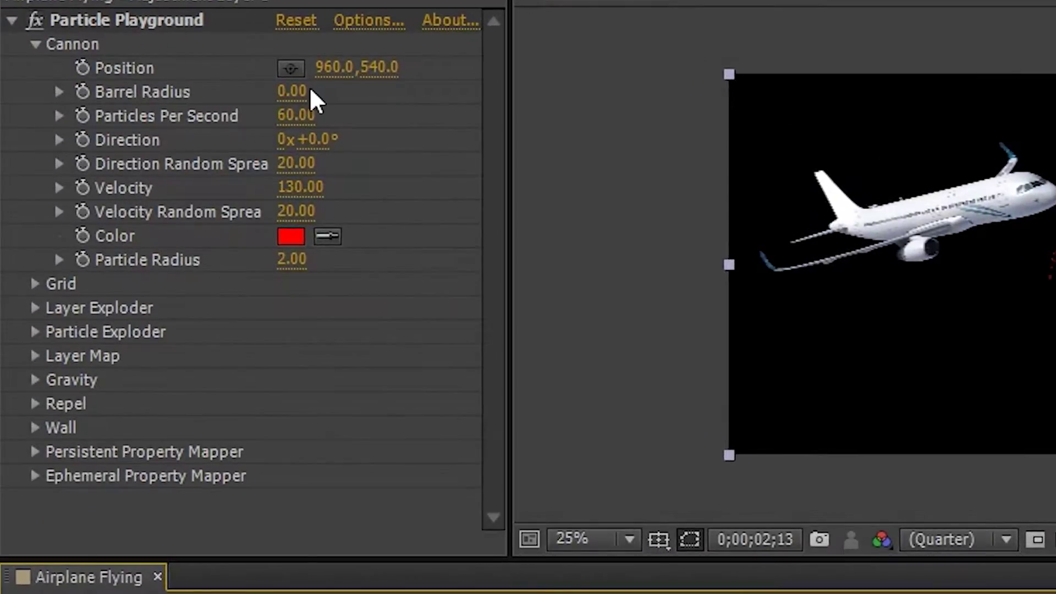
{"action": "left_click", "coordinate": [295, 261]}
{"action": "type", "text": "6"}
{"action": "key", "text": "Return"}
{"action": "left_click_drag", "start_coordinate": [454, 463], "coordinate": [411, 489]}
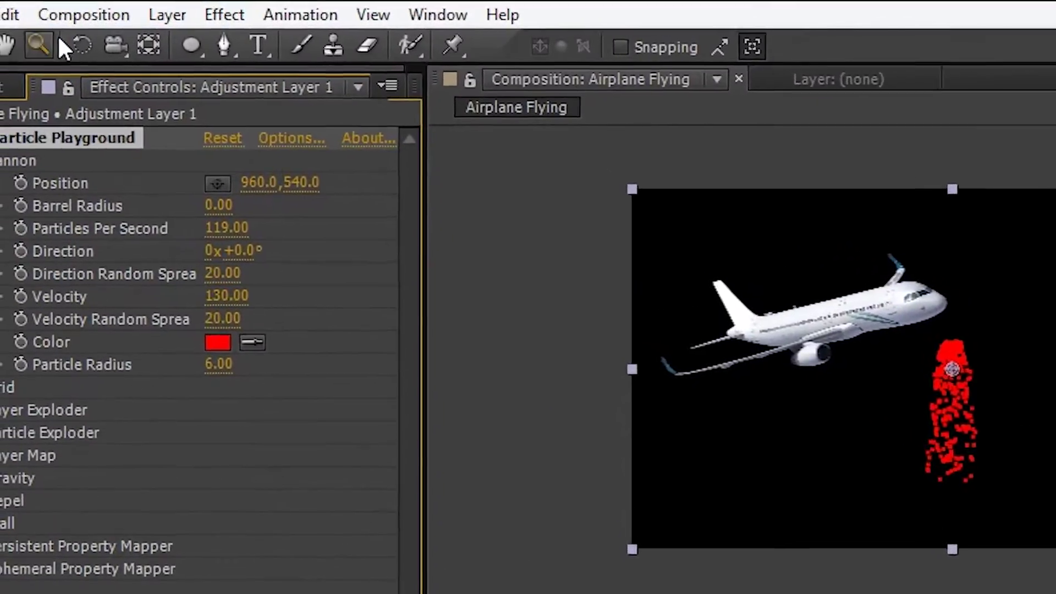
Rotate and narrow the adjustment layer and place it so the particle trail streams backward from the plane's tail.
{"action": "left_click", "coordinate": [34, 34]}
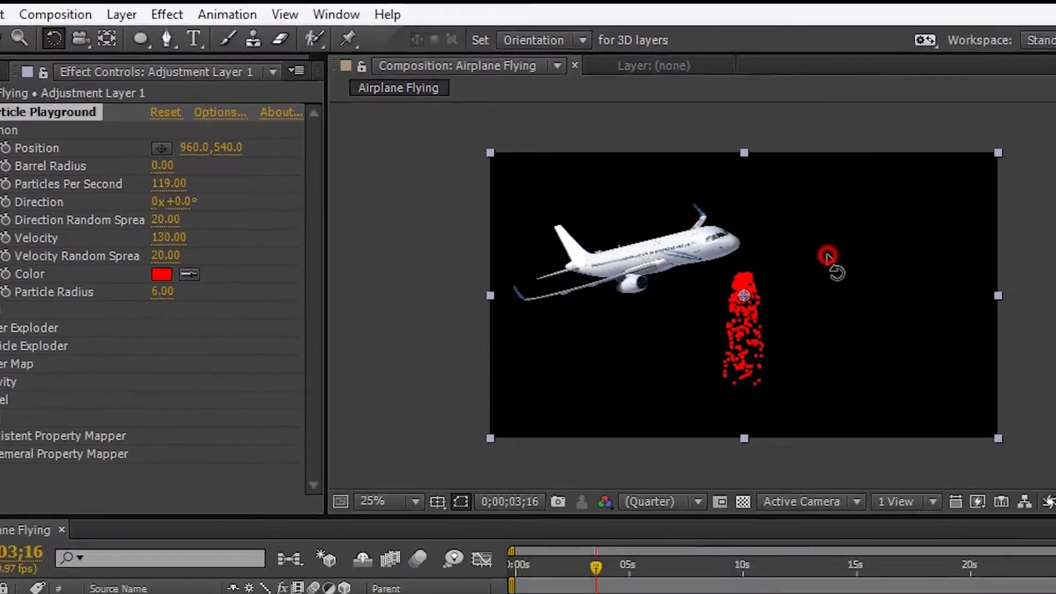
{"action": "left_click_drag", "start_coordinate": [825, 255], "coordinate": [631, 302]}
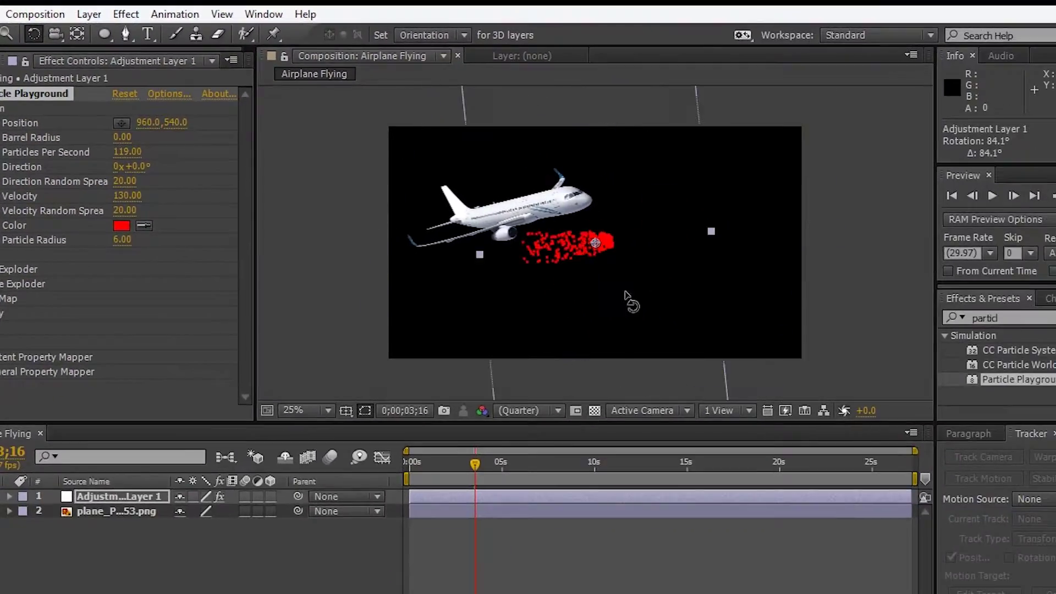
{"action": "key", "text": "v"}
{"action": "left_click_drag", "start_coordinate": [595, 243], "coordinate": [432, 247]}
{"action": "left_click_drag", "start_coordinate": [546, 311], "coordinate": [653, 199]}
{"action": "left_click_drag", "start_coordinate": [595, 241], "coordinate": [464, 233]}
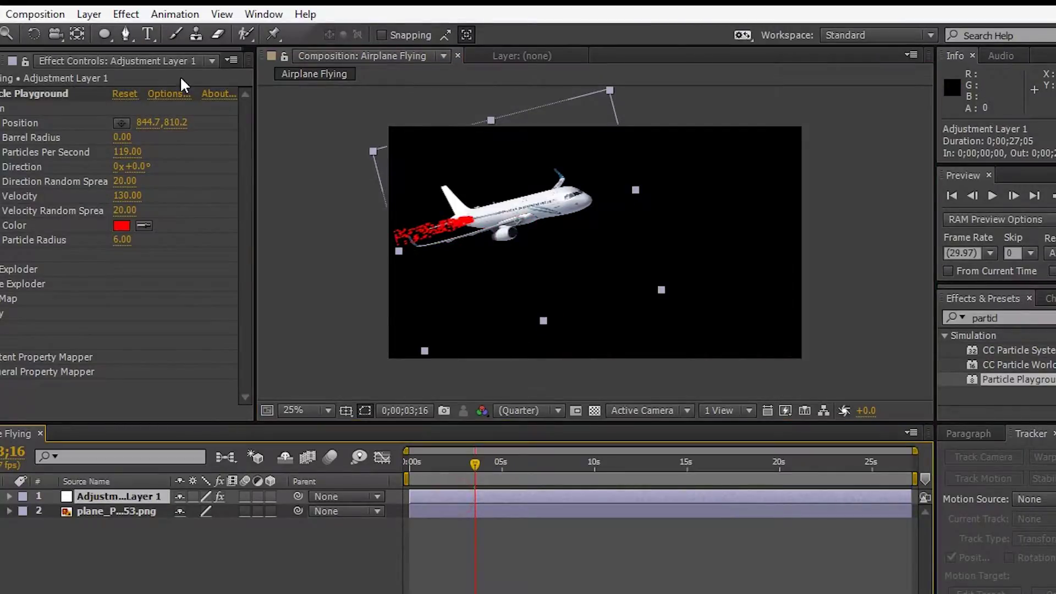
Apply Gaussian Blur to the adjustment layer with a Blurriness of 60.9.
{"action": "left_click", "coordinate": [138, 9]}
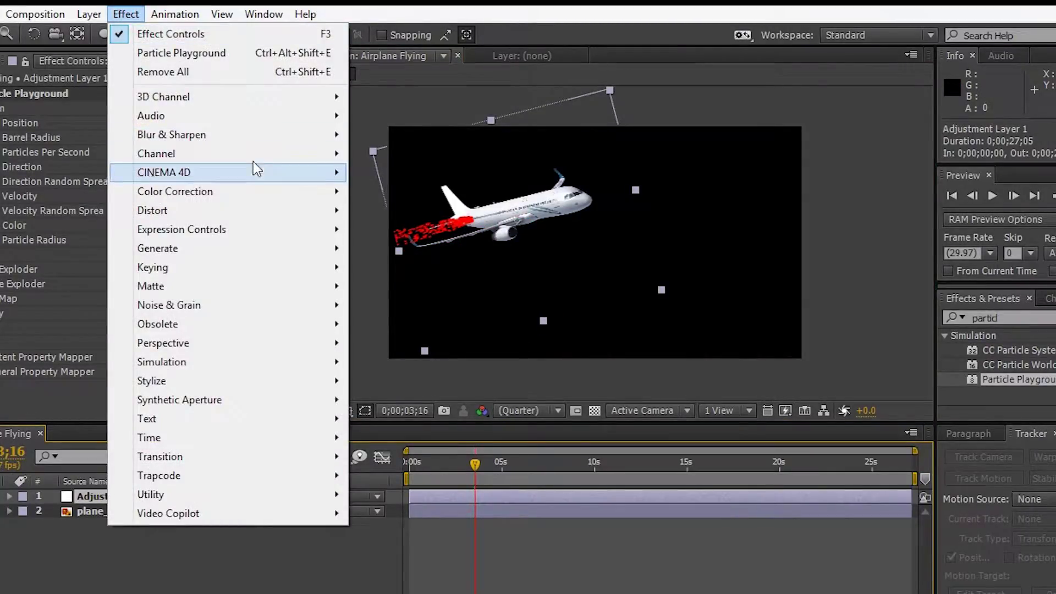
{"action": "left_click", "coordinate": [262, 142]}
{"action": "left_click", "coordinate": [479, 347]}
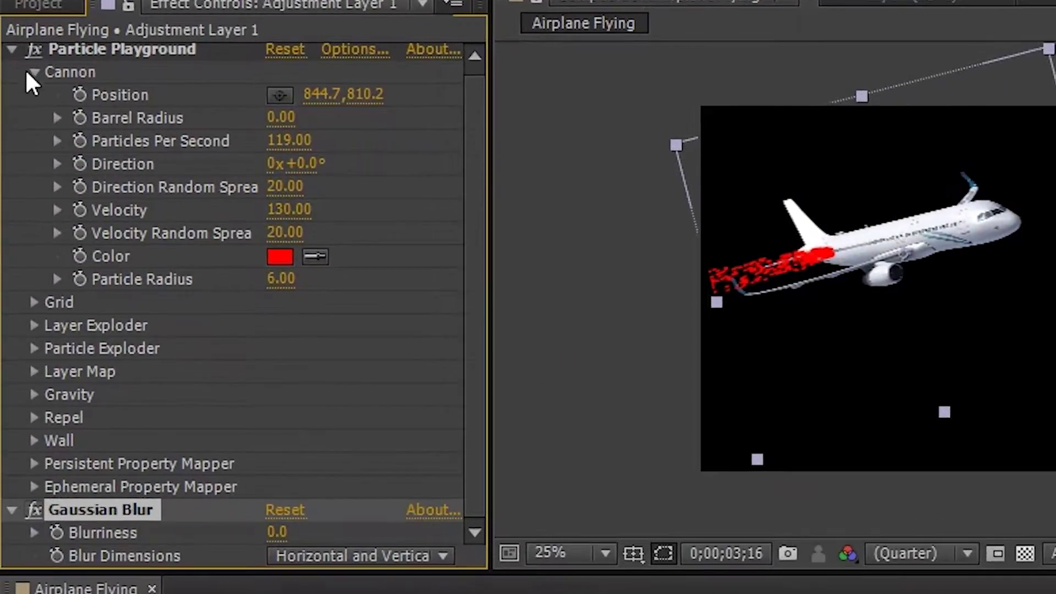
{"action": "left_click", "coordinate": [10, 55]}
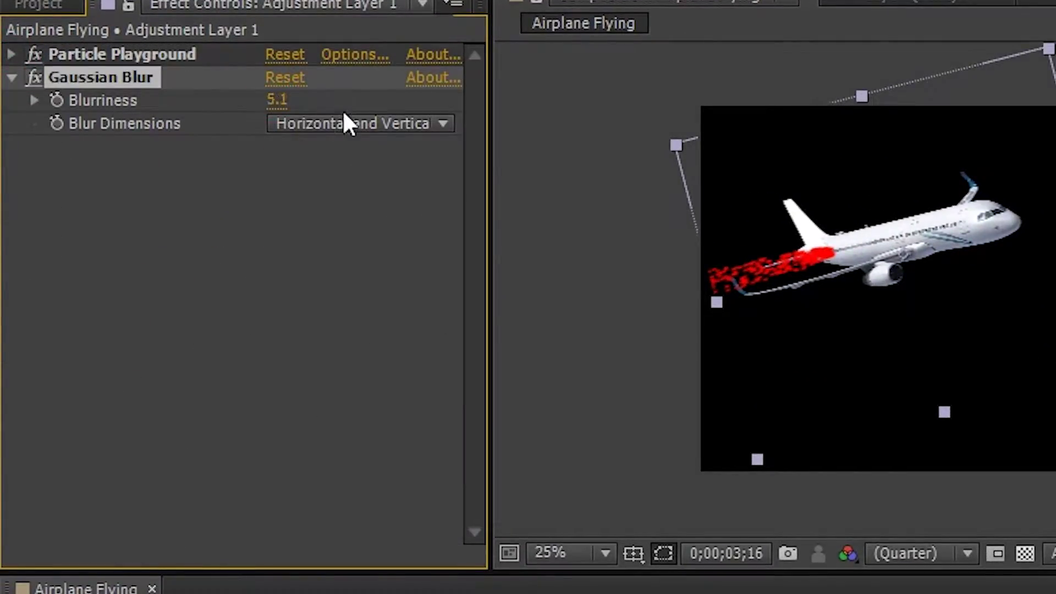
Reposition the plane and its trail together near the left side of the frame and check the trail over time.
{"action": "left_click_drag", "start_coordinate": [808, 138], "coordinate": [927, 160]}
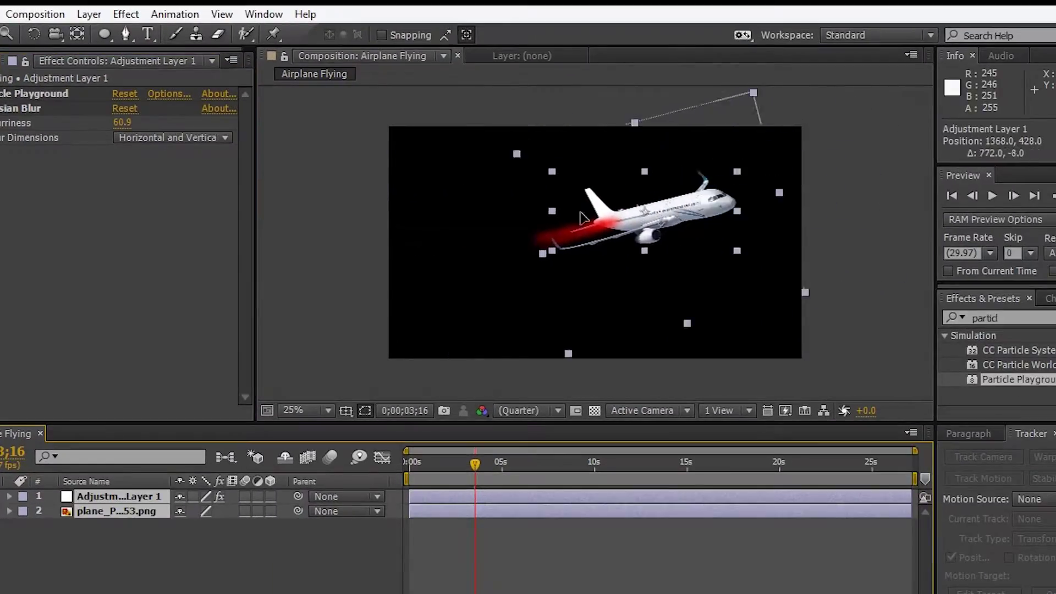
{"action": "left_click_drag", "start_coordinate": [583, 217], "coordinate": [454, 244]}
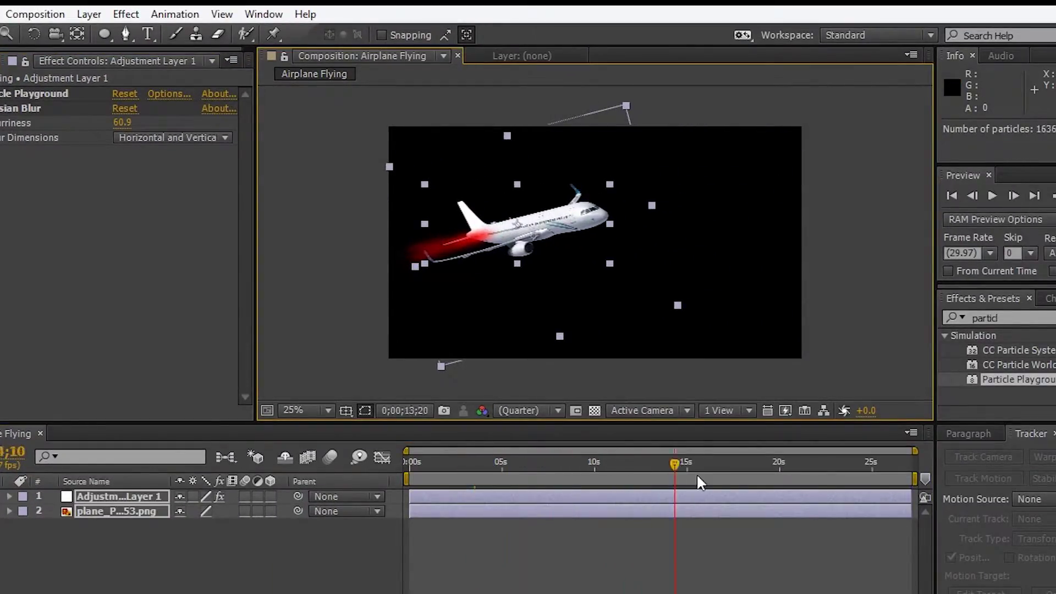
{"action": "left_click", "coordinate": [420, 476]}
{"action": "left_click_drag", "start_coordinate": [477, 466], "coordinate": [502, 498]}
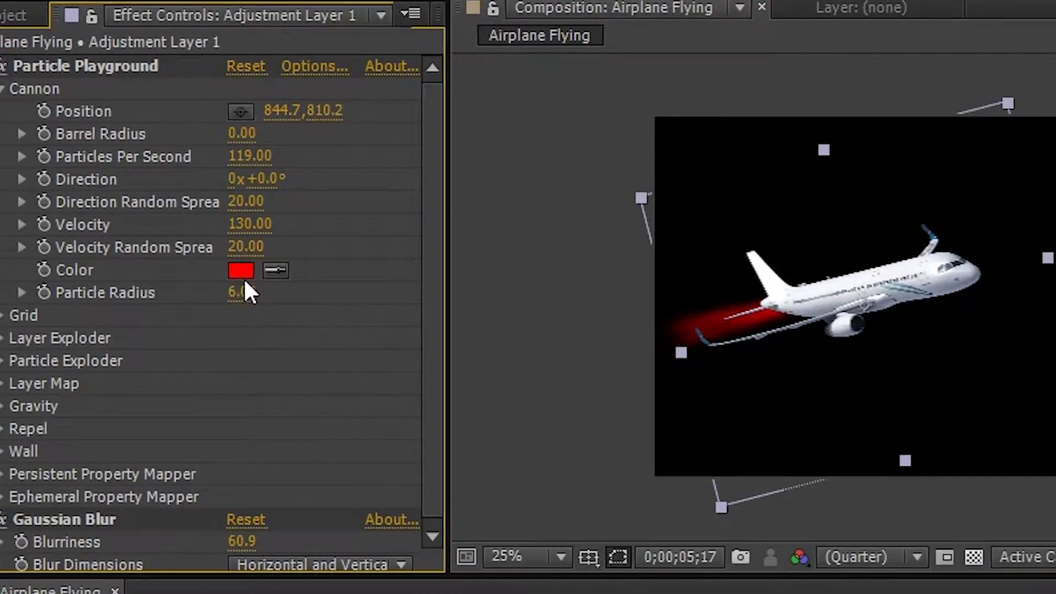
Change the cannon's particle color to a neutral gray.
{"action": "left_click", "coordinate": [241, 270]}
{"action": "left_click", "coordinate": [43, 225]}
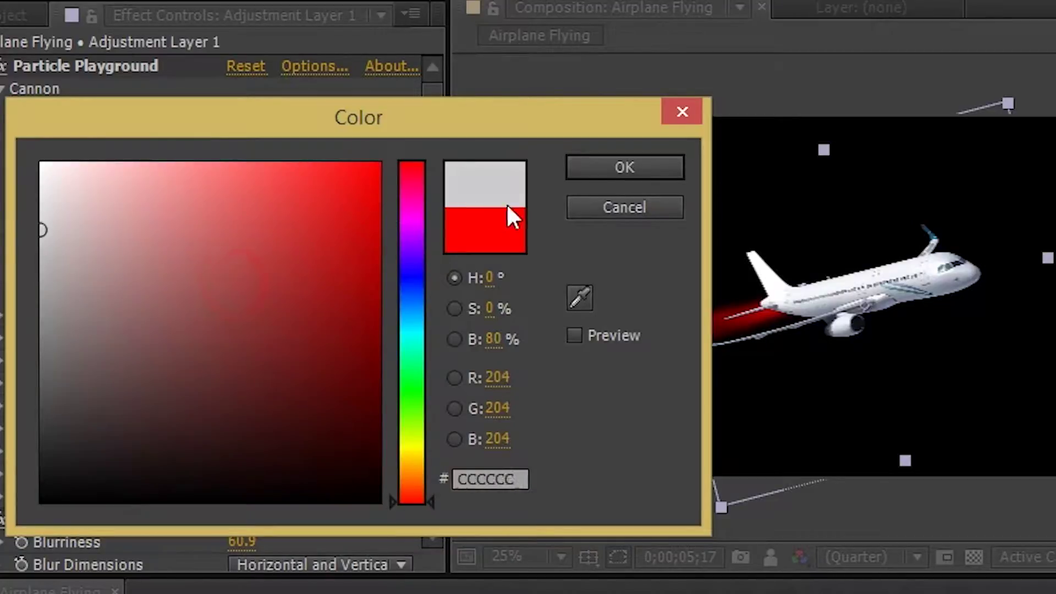
{"action": "mouse_move", "coordinate": [58, 328]}
{"action": "left_mouse_down"}
{"action": "mouse_move", "coordinate": [40, 242]}
{"action": "mouse_move", "coordinate": [1, 310]}
{"action": "left_mouse_up"}
{"action": "left_click", "coordinate": [580, 163]}
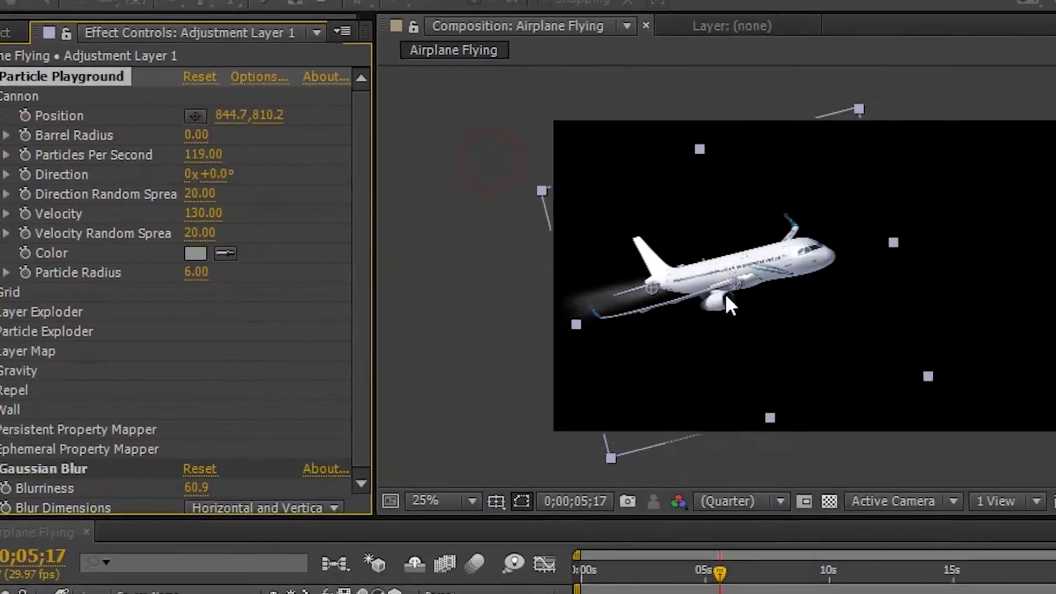
Place the adjustment layer beneath the plane layer and narrow its width scale to 31%.
{"action": "left_click", "coordinate": [476, 467]}
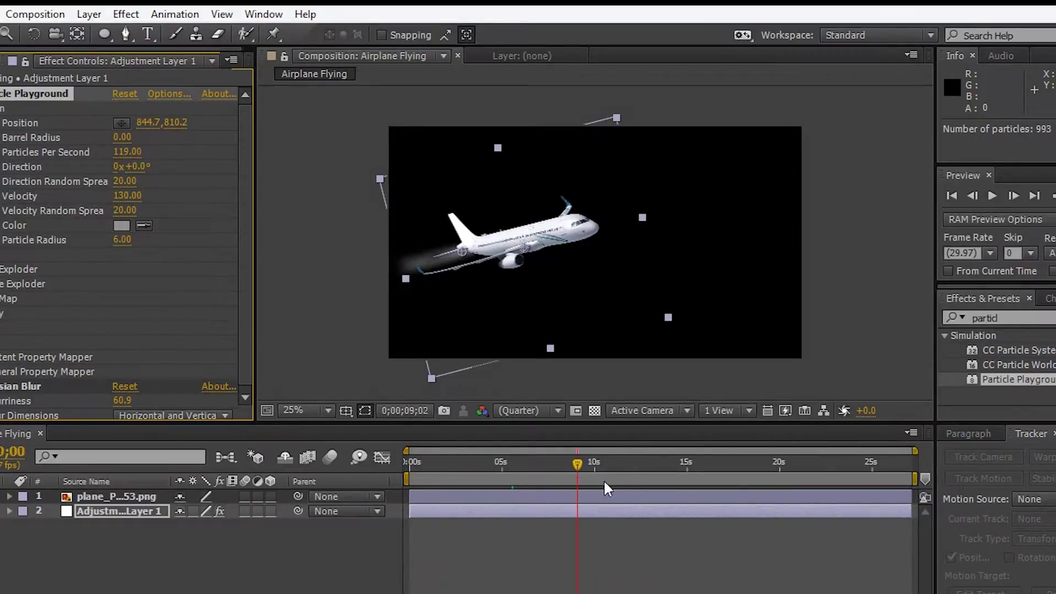
{"action": "left_click_drag", "start_coordinate": [550, 345], "coordinate": [531, 330]}
{"action": "mouse_move", "coordinate": [533, 293]}
{"action": "left_mouse_down"}
{"action": "mouse_move", "coordinate": [557, 316]}
{"action": "mouse_move", "coordinate": [533, 310]}
{"action": "left_mouse_up"}
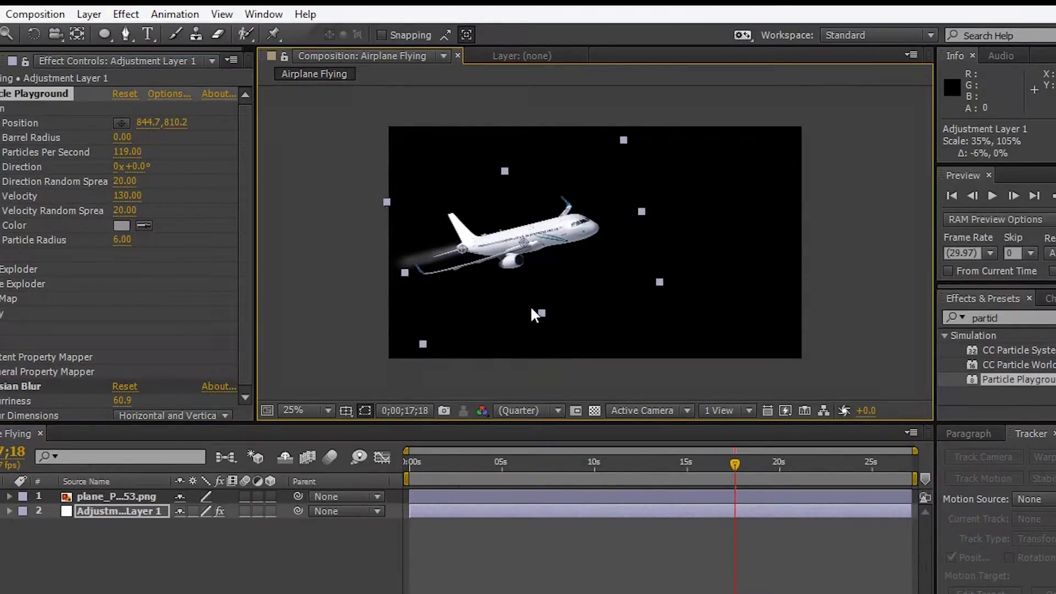
{"action": "left_click_drag", "start_coordinate": [443, 459], "coordinate": [623, 474]}
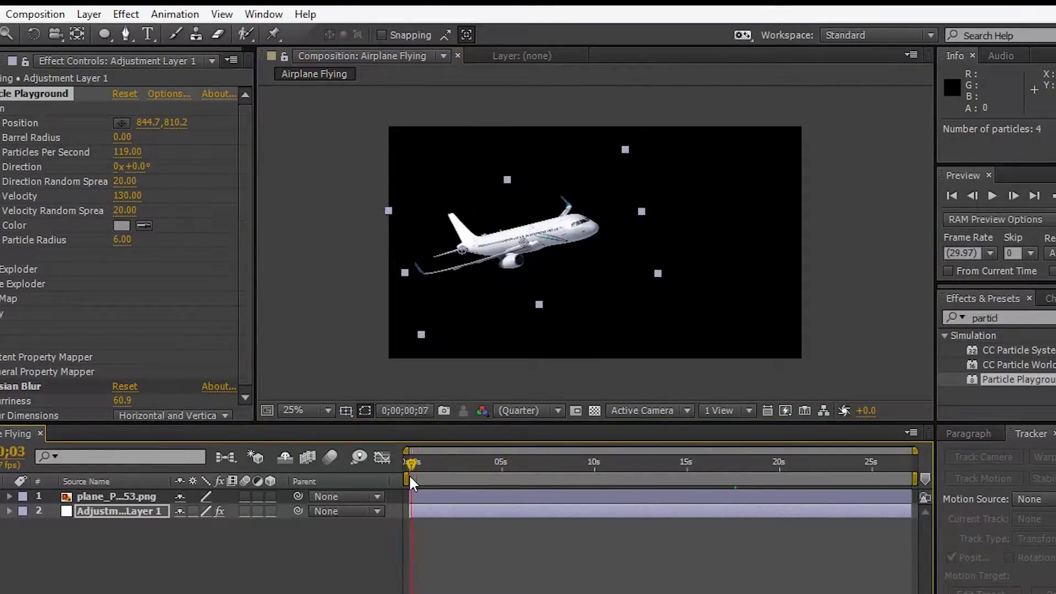
Keyframe both layers' Position so plane and trail travel from beyond the frame's lower left at 0 s to beyond its upper right at 0;00;20;01.
{"action": "left_click_drag", "start_coordinate": [190, 579], "coordinate": [51, 474]}
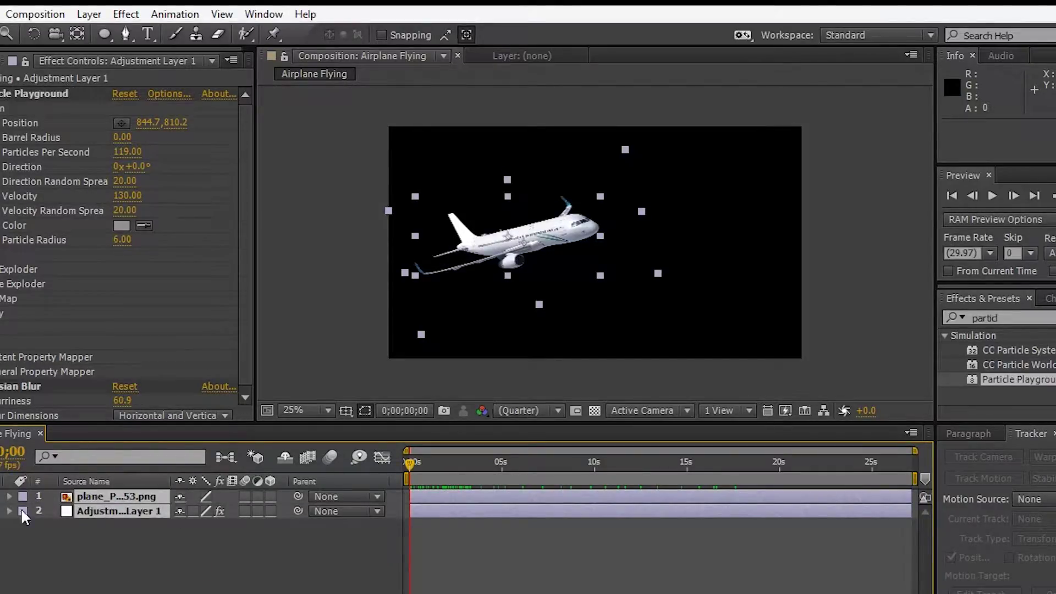
{"action": "key", "text": "p"}
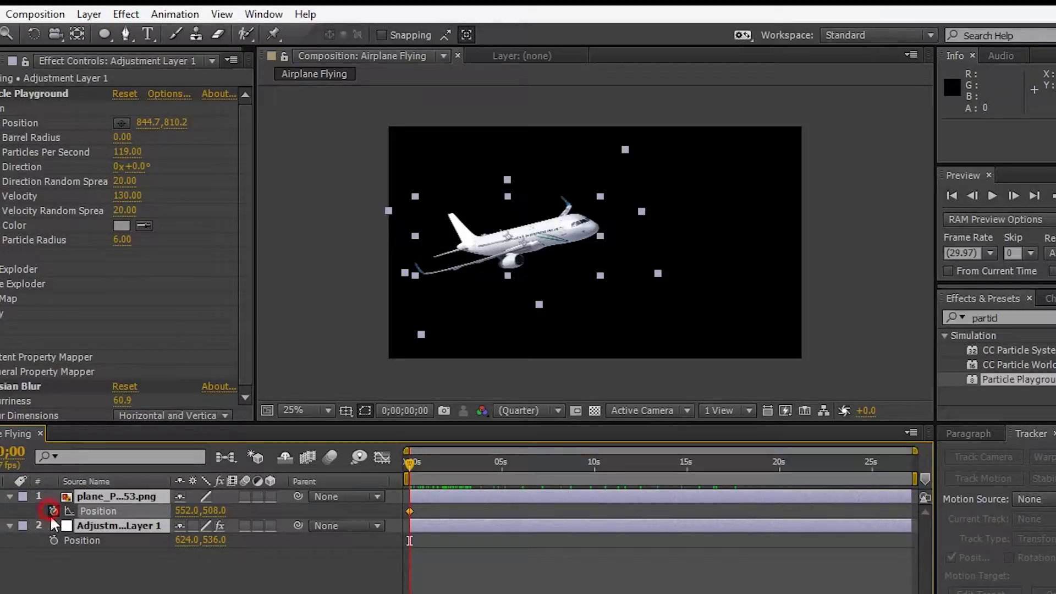
{"action": "left_click", "coordinate": [54, 540]}
{"action": "left_click_drag", "start_coordinate": [517, 256], "coordinate": [298, 320]}
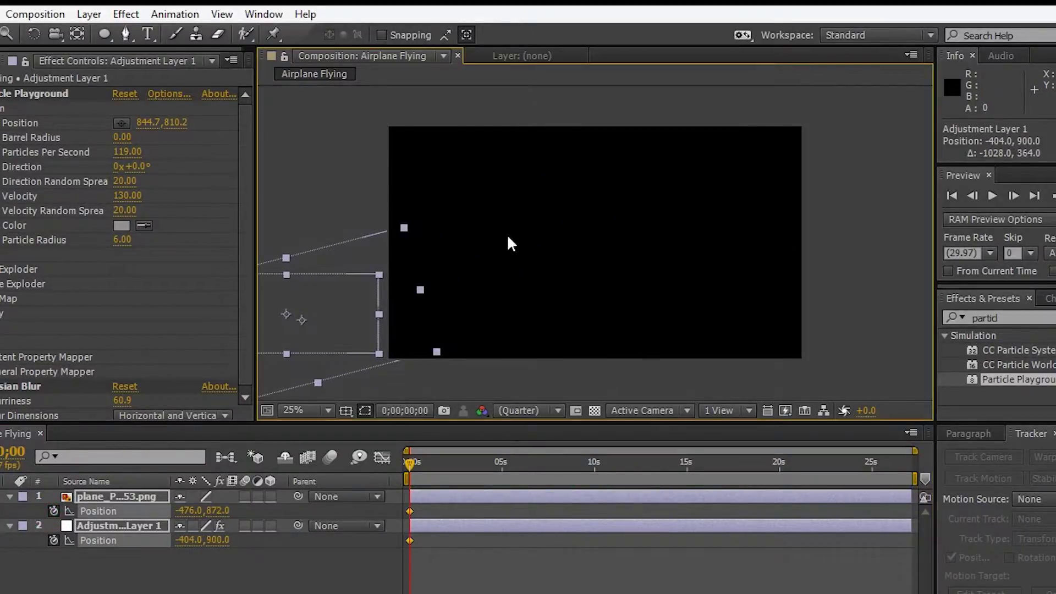
{"action": "left_click", "coordinate": [872, 457]}
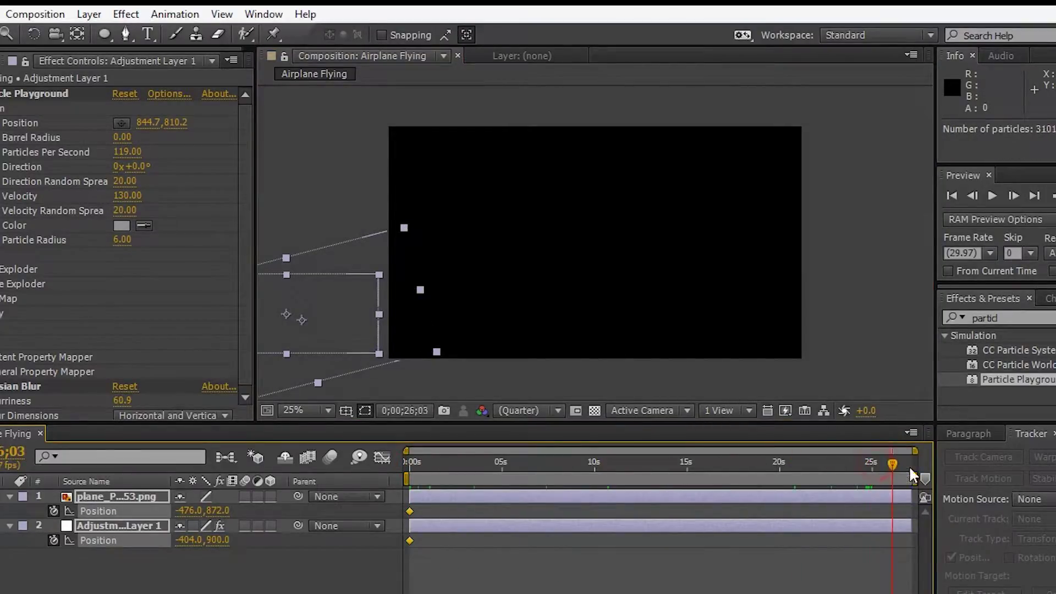
{"action": "left_click_drag", "start_coordinate": [425, 314], "coordinate": [962, 174]}
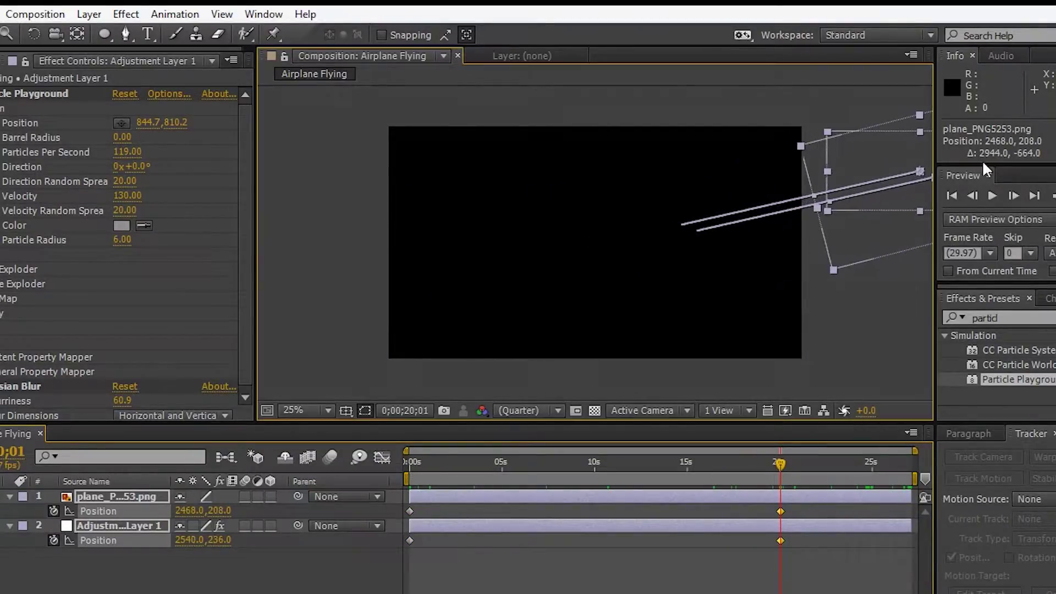
End the work area shortly after the last position keyframes and trim the composition to it.
{"action": "left_click_drag", "start_coordinate": [914, 476], "coordinate": [781, 476]}
{"action": "right_click", "coordinate": [811, 478]}
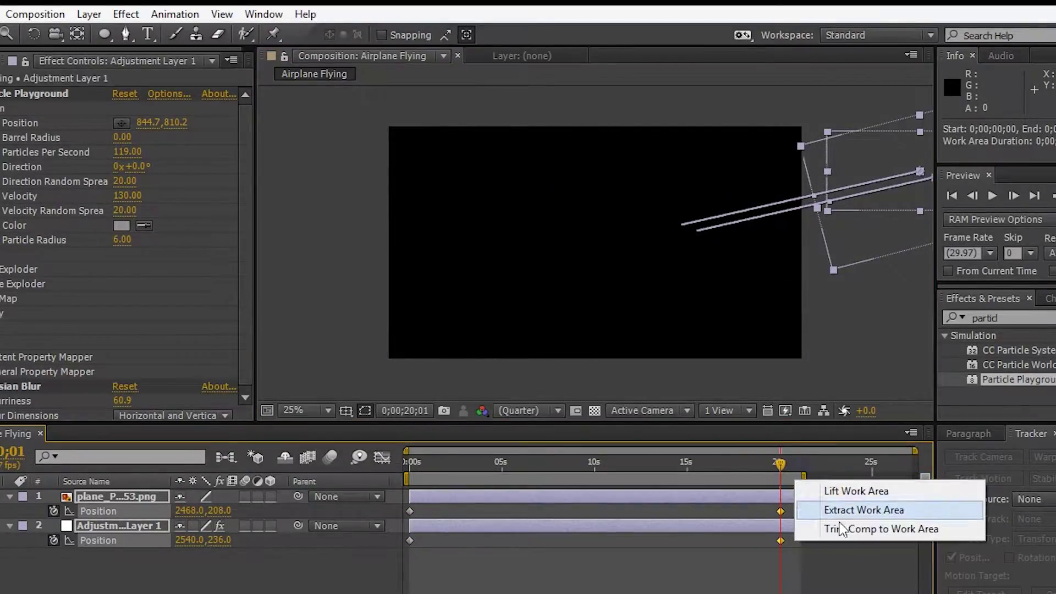
{"action": "left_click", "coordinate": [830, 471]}
Collapse both layers' properties and scrub through the timeline to check the plane's flight.
{"action": "left_click_drag", "start_coordinate": [879, 462], "coordinate": [410, 484]}
{"action": "key", "text": "ctrl+shift+a"}
{"action": "left_click", "coordinate": [9, 496]}
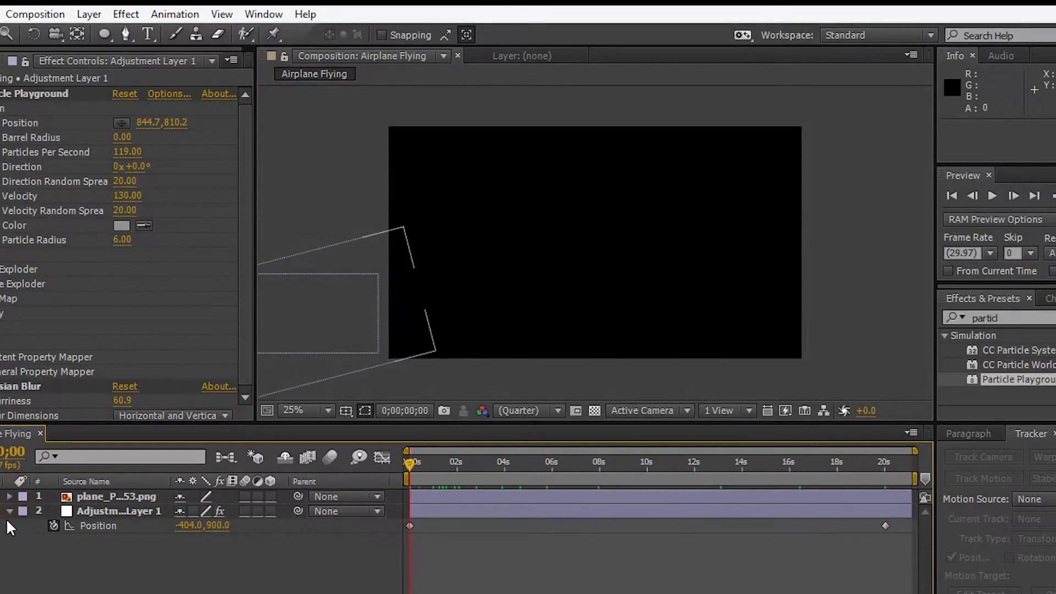
{"action": "left_click_drag", "start_coordinate": [414, 465], "coordinate": [636, 473]}
{"action": "left_click_drag", "start_coordinate": [703, 469], "coordinate": [408, 468]}
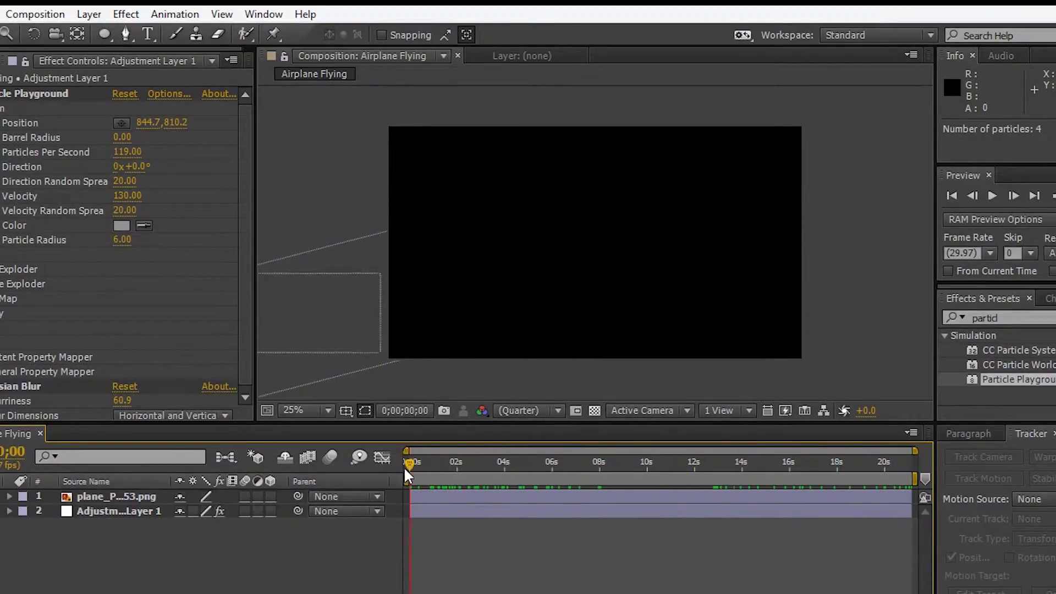
Keyframe both layers' Scale at 0 s and shrink them near 20 s, bringing the plane to about 66.5, 28.1%.
{"action": "left_click_drag", "start_coordinate": [94, 559], "coordinate": [94, 469]}
{"action": "key", "text": "s"}
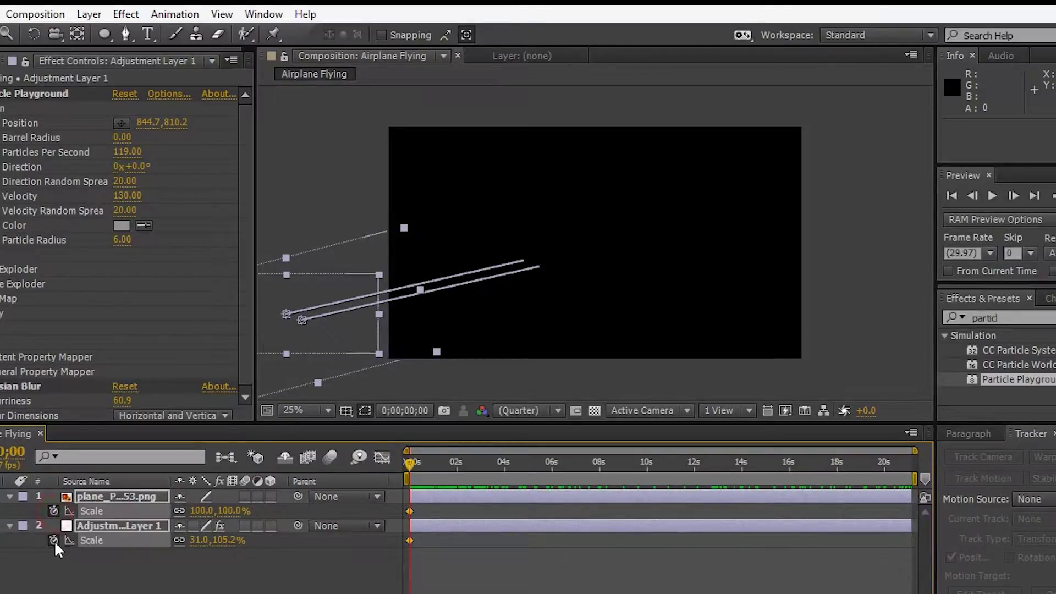
{"action": "left_click_drag", "start_coordinate": [414, 465], "coordinate": [884, 469]}
{"action": "left_click_drag", "start_coordinate": [831, 270], "coordinate": [869, 209]}
Move both layers' ending Scale keyframes to 0;00;18;03, where the plane leaves the frame, and check the timing.
{"action": "mouse_move", "coordinate": [878, 463]}
{"action": "left_mouse_down"}
{"action": "mouse_move", "coordinate": [434, 512]}
{"action": "mouse_move", "coordinate": [641, 476]}
{"action": "mouse_move", "coordinate": [870, 460]}
{"action": "mouse_move", "coordinate": [837, 462]}
{"action": "left_mouse_up"}
{"action": "left_click", "coordinate": [859, 355]}
{"action": "left_click", "coordinate": [889, 578]}
{"action": "left_click_drag", "start_coordinate": [882, 556], "coordinate": [881, 509]}
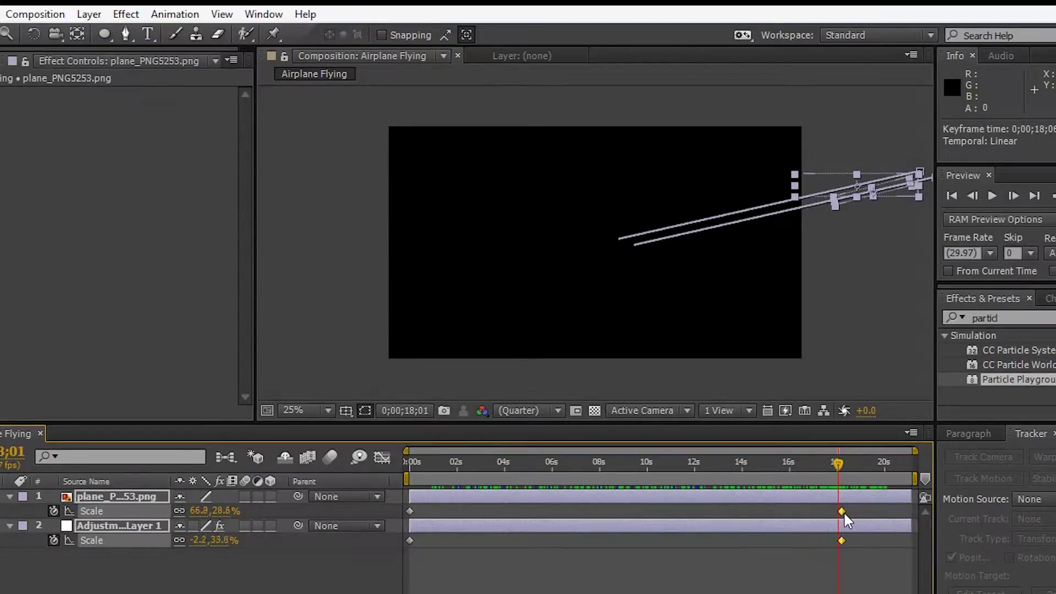
{"action": "left_click_drag", "start_coordinate": [679, 466], "coordinate": [839, 463]}
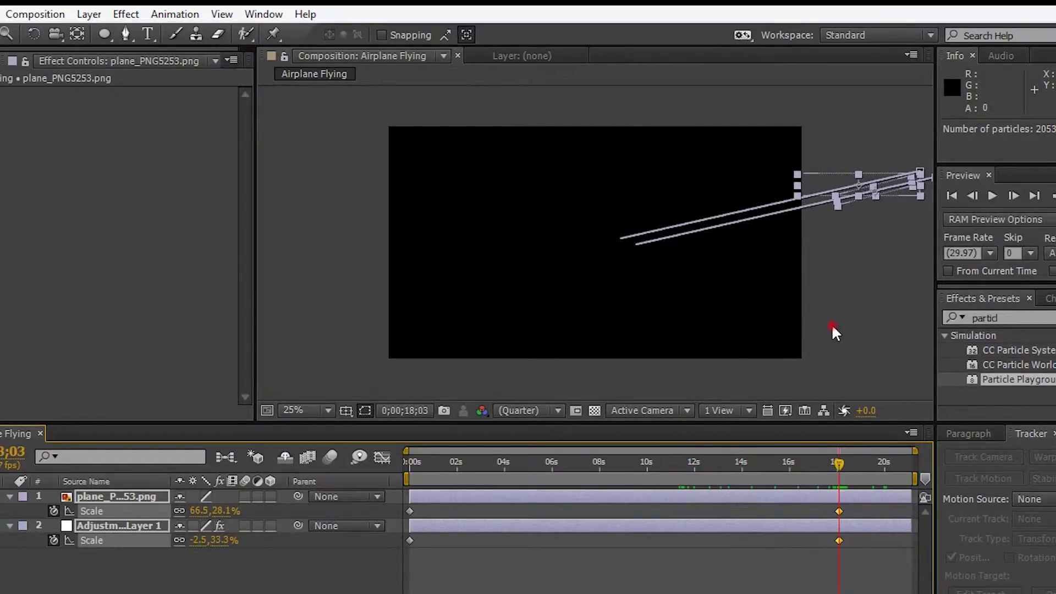
{"action": "left_click", "coordinate": [832, 326]}
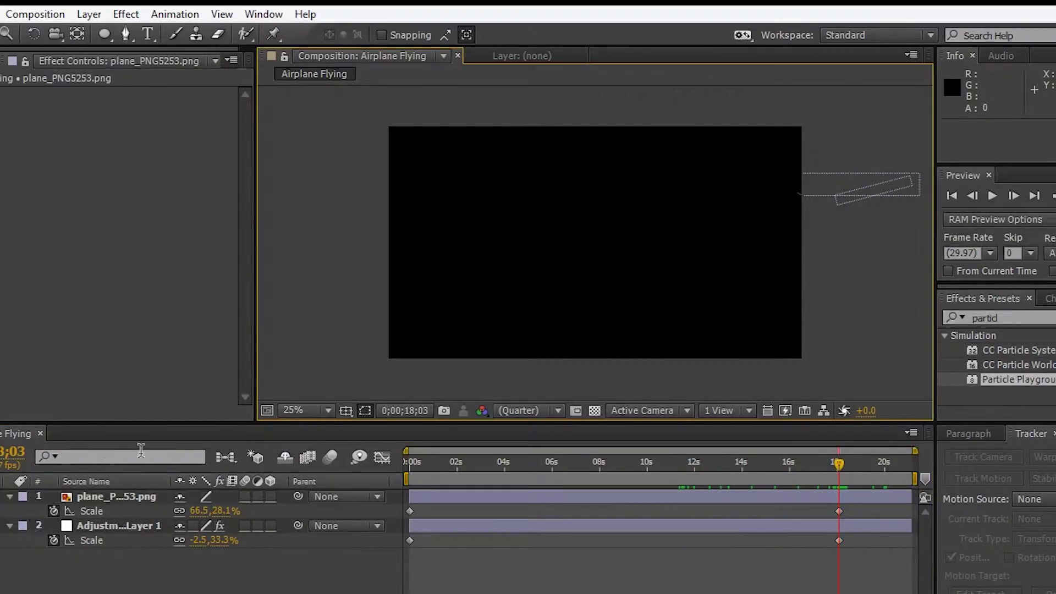
Collapse both layers' properties and review the plane's flight over the transparency grid.
{"action": "left_click", "coordinate": [9, 496]}
{"action": "left_click", "coordinate": [9, 511]}
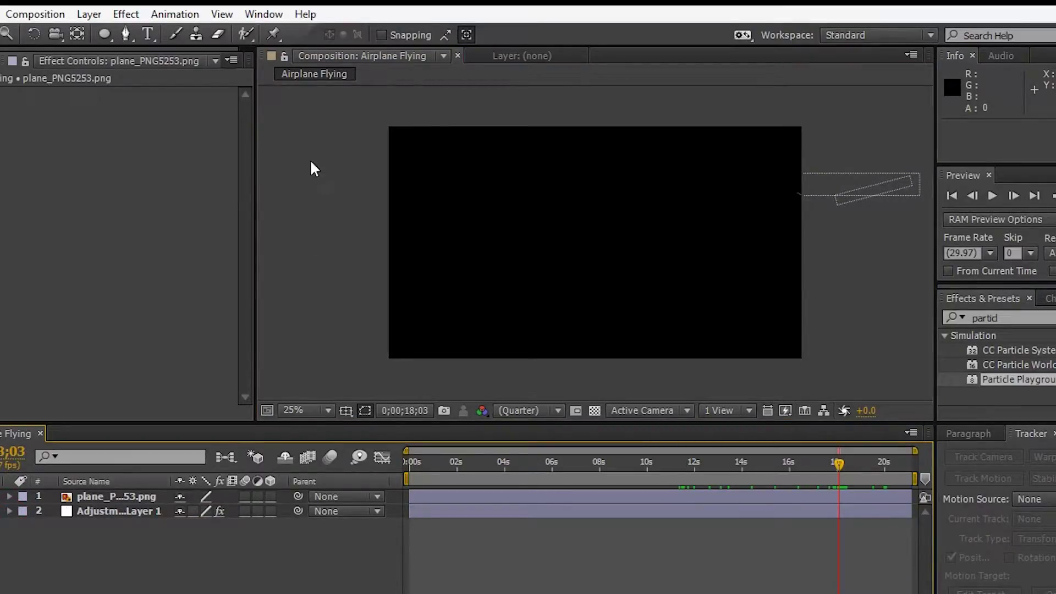
{"action": "left_click", "coordinate": [594, 411]}
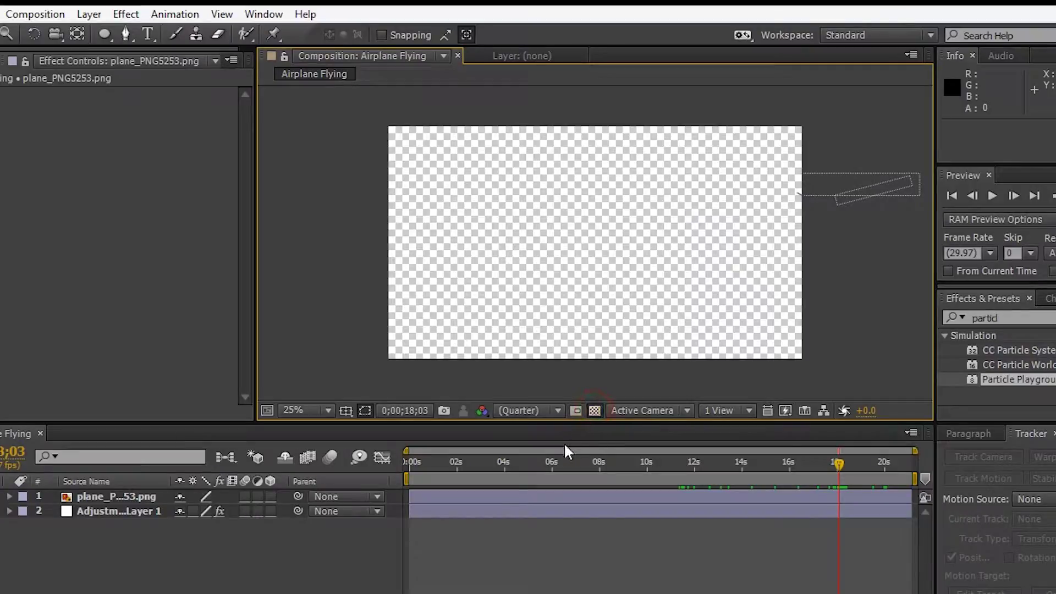
{"action": "left_click_drag", "start_coordinate": [523, 458], "coordinate": [824, 467]}
{"action": "key", "text": "Home"}
Create a composition named Moving Clouds with the HDTV 1080 29.97 preset and add the cloud image 027135029_prevstill.jpeg to it.
{"action": "left_click", "coordinate": [35, 14]}
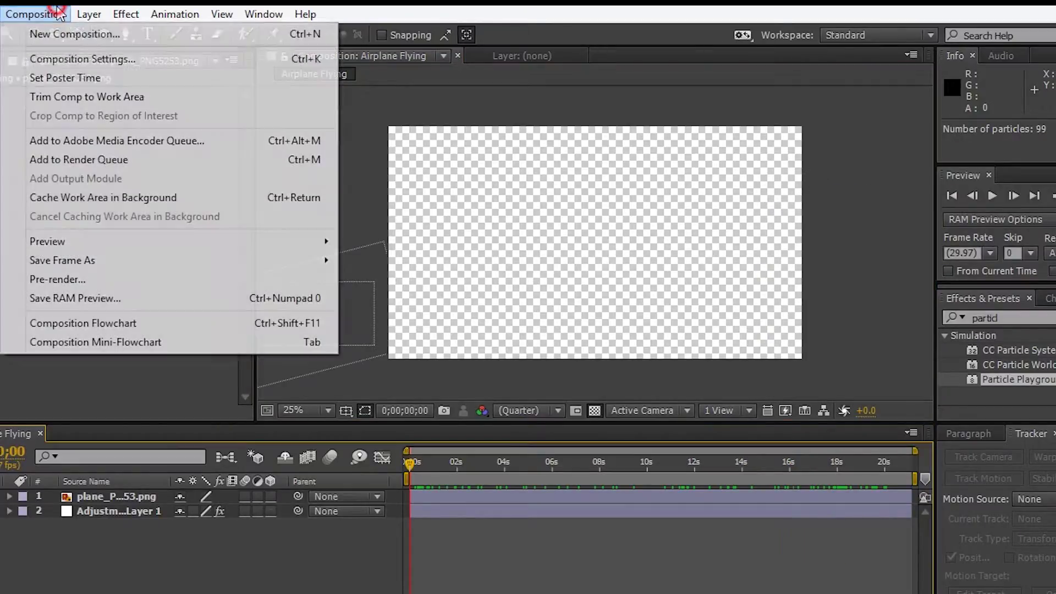
{"action": "left_click", "coordinate": [78, 33]}
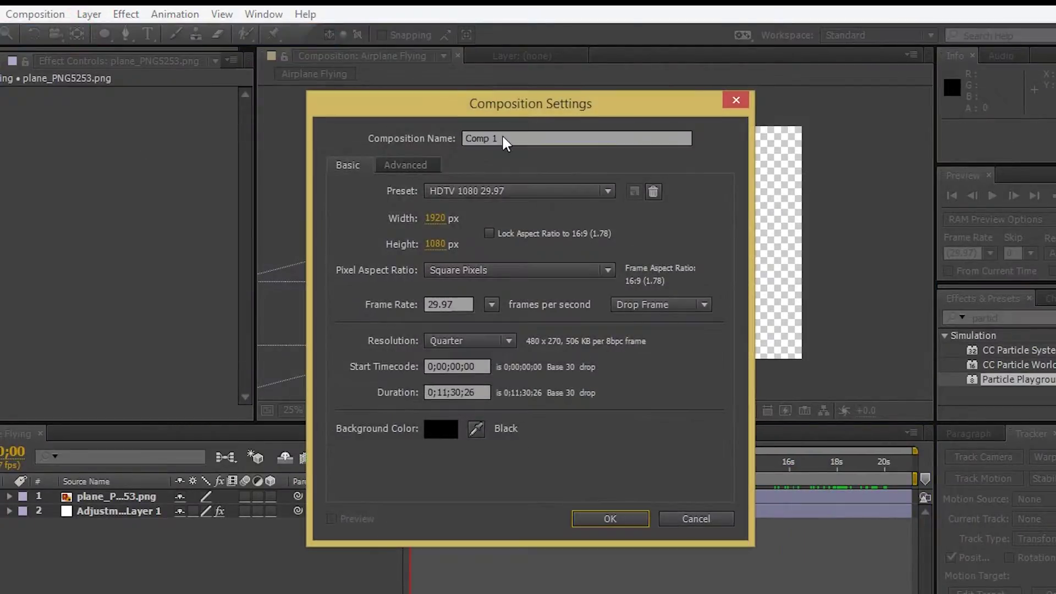
{"action": "type", "text": "Moving Clouds"}
{"action": "key", "text": "Return"}
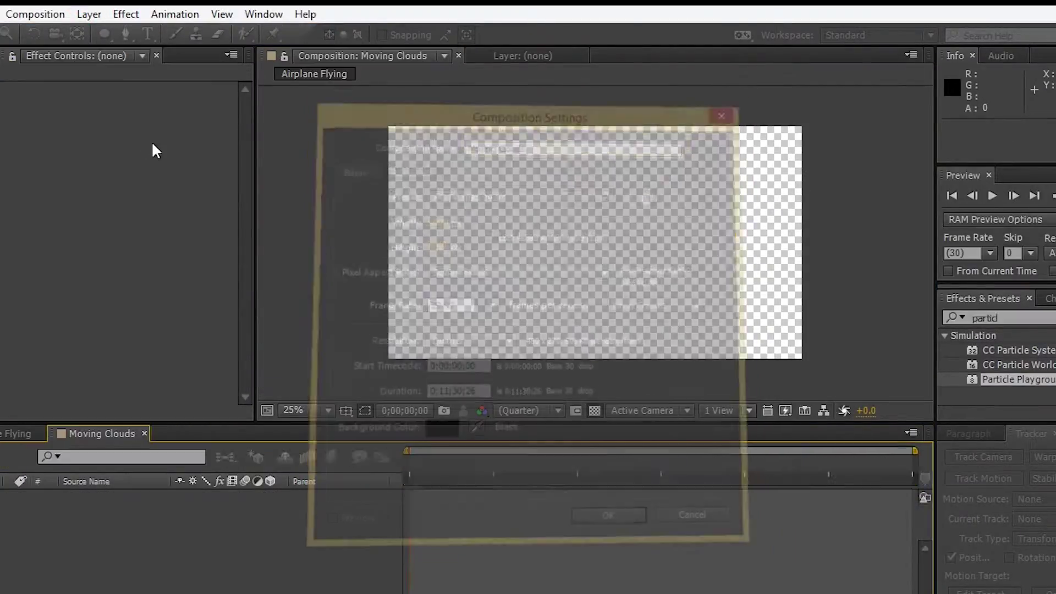
{"action": "left_click", "coordinate": [63, 252]}
{"action": "left_click_drag", "start_coordinate": [60, 202], "coordinate": [221, 514]}
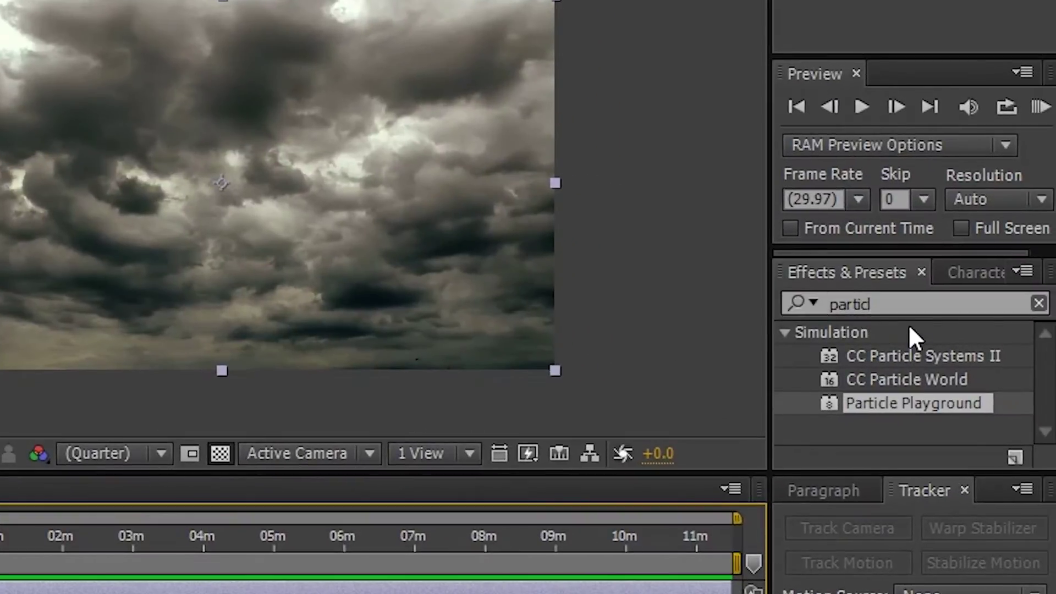
Find the Displacement Map effect and apply it to the cloud image layer.
{"action": "left_click", "coordinate": [890, 304]}
{"action": "type", "text": "displaceme"}
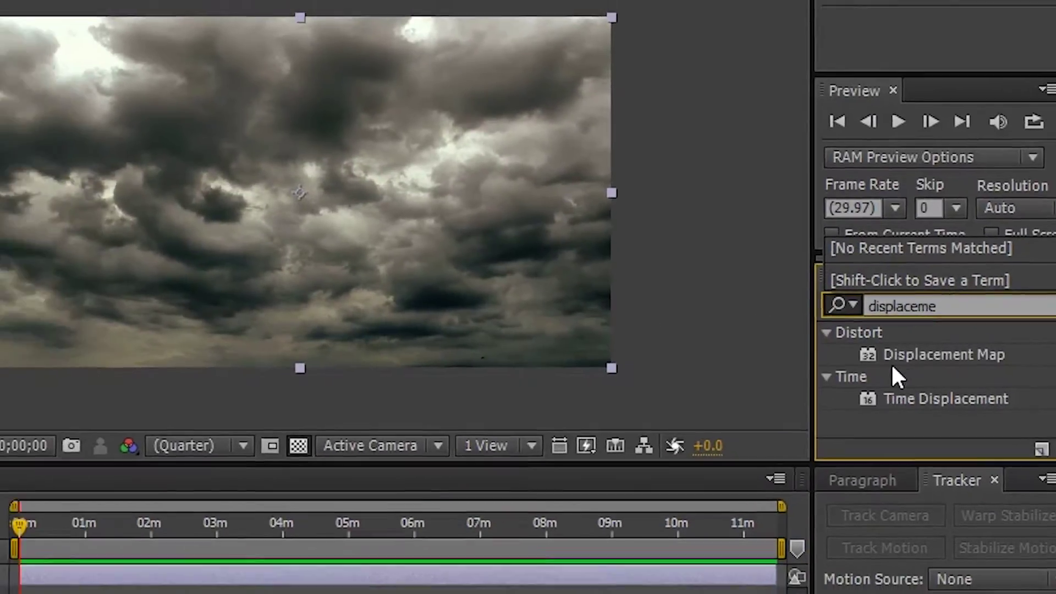
{"action": "left_click_drag", "start_coordinate": [902, 355], "coordinate": [0, 590]}
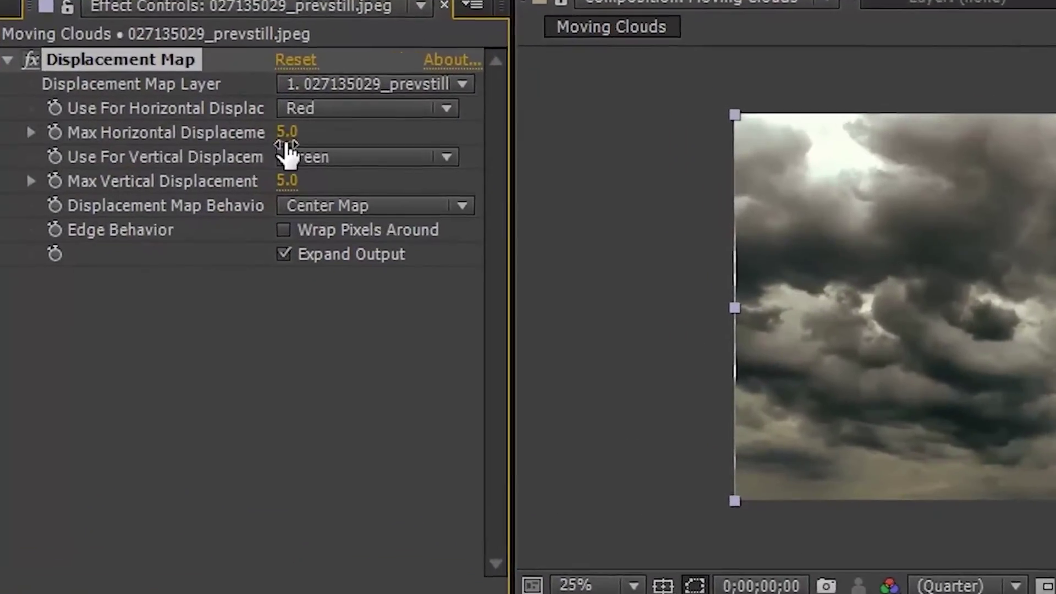
Set the Displacement Map's horizontal and vertical displacement sources to Luminance.
{"action": "left_click", "coordinate": [308, 110]}
{"action": "left_click", "coordinate": [401, 327]}
{"action": "left_click_drag", "start_coordinate": [401, 296], "coordinate": [405, 269]}
{"action": "left_click", "coordinate": [398, 161]}
{"action": "left_click", "coordinate": [423, 316]}
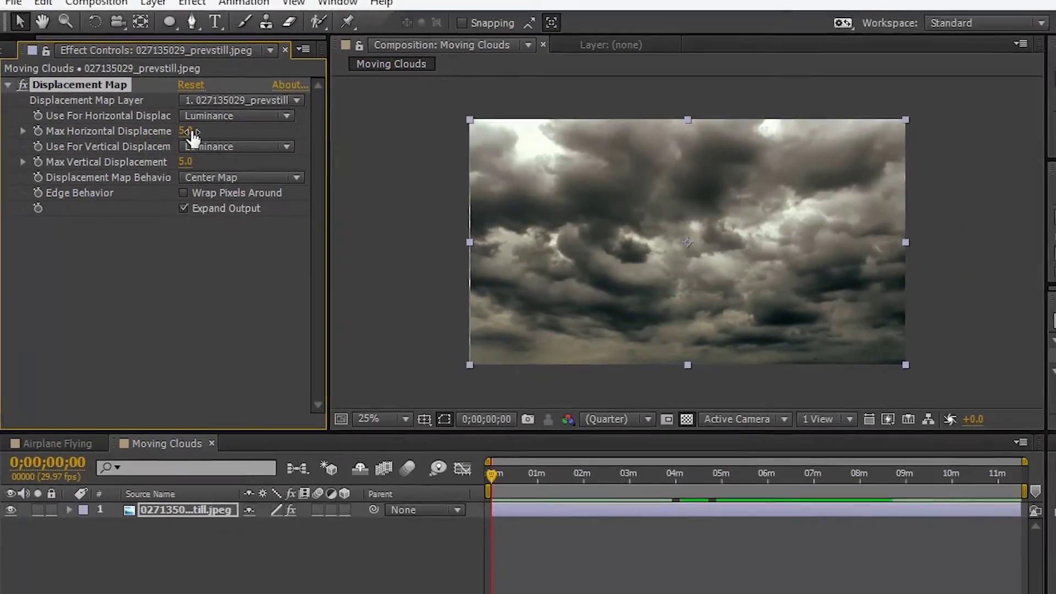
Keyframe Max Horizontal Displacement from 0 at 0 s to 150 at 0;00;18;02.
{"action": "left_click", "coordinate": [232, 131]}
{"action": "left_click_drag", "start_coordinate": [194, 132], "coordinate": [327, 188]}
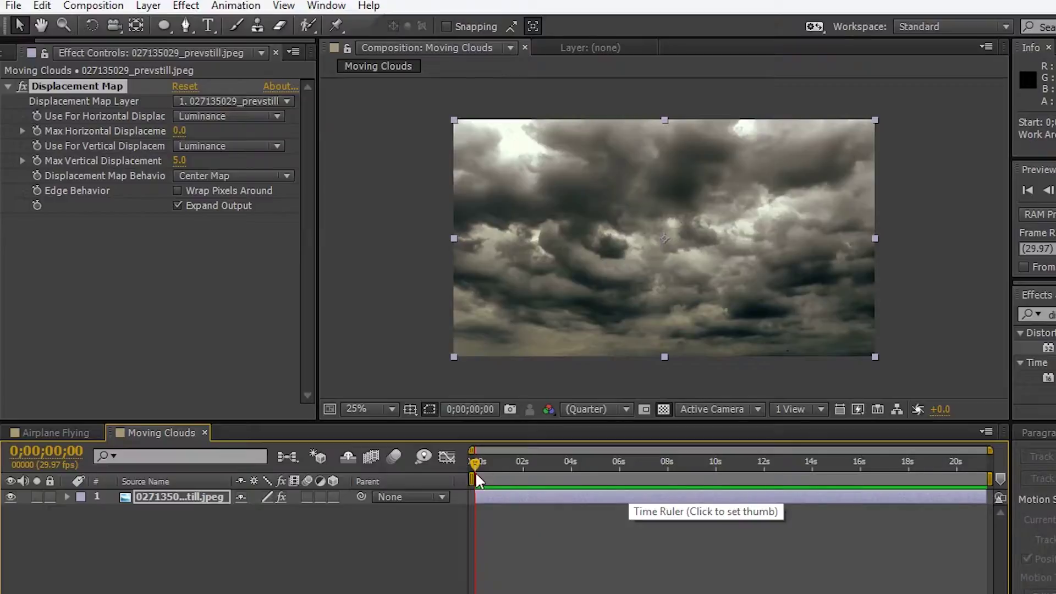
{"action": "left_click", "coordinate": [36, 132]}
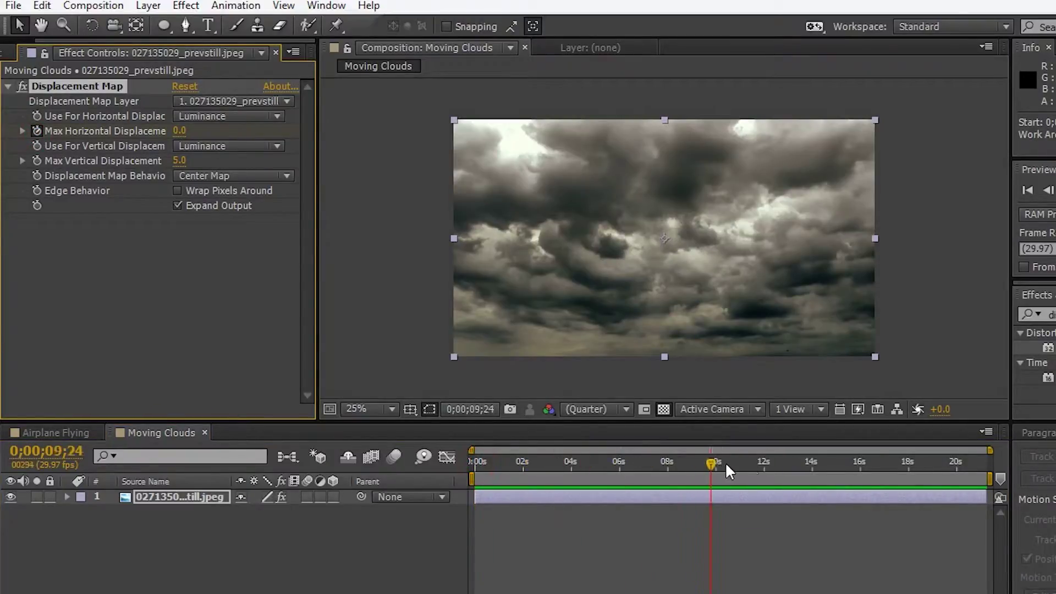
{"action": "left_click_drag", "start_coordinate": [922, 486], "coordinate": [910, 484]}
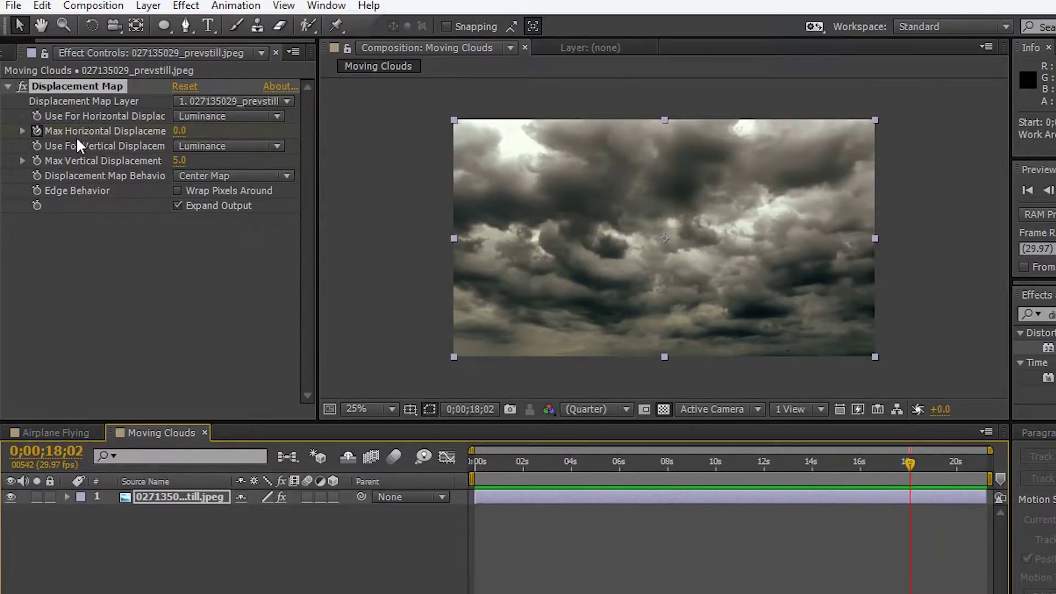
{"action": "left_click_drag", "start_coordinate": [181, 131], "coordinate": [346, 163]}
Enlarge the cloud layer beyond the frame's edges and scrub through the cloud movement.
{"action": "left_click_drag", "start_coordinate": [455, 358], "coordinate": [354, 412]}
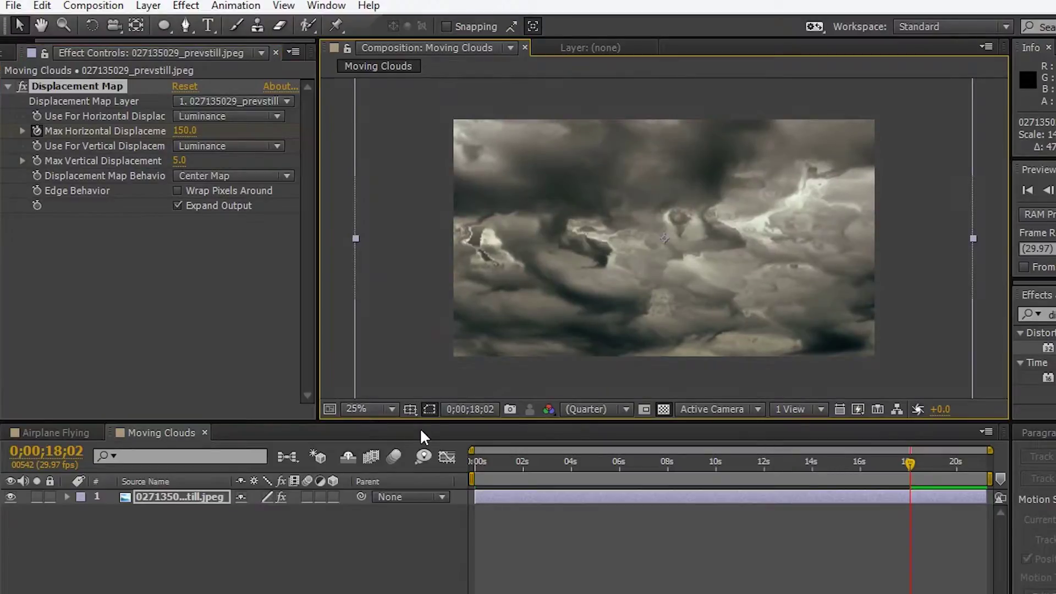
{"action": "left_click_drag", "start_coordinate": [477, 463], "coordinate": [452, 466]}
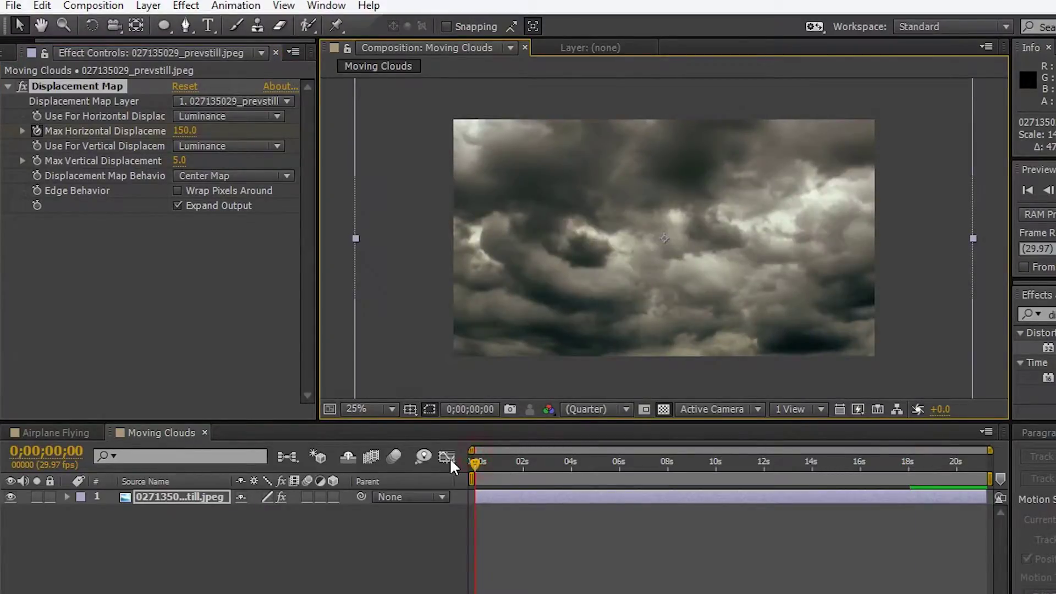
{"action": "left_click_drag", "start_coordinate": [522, 474], "coordinate": [864, 489]}
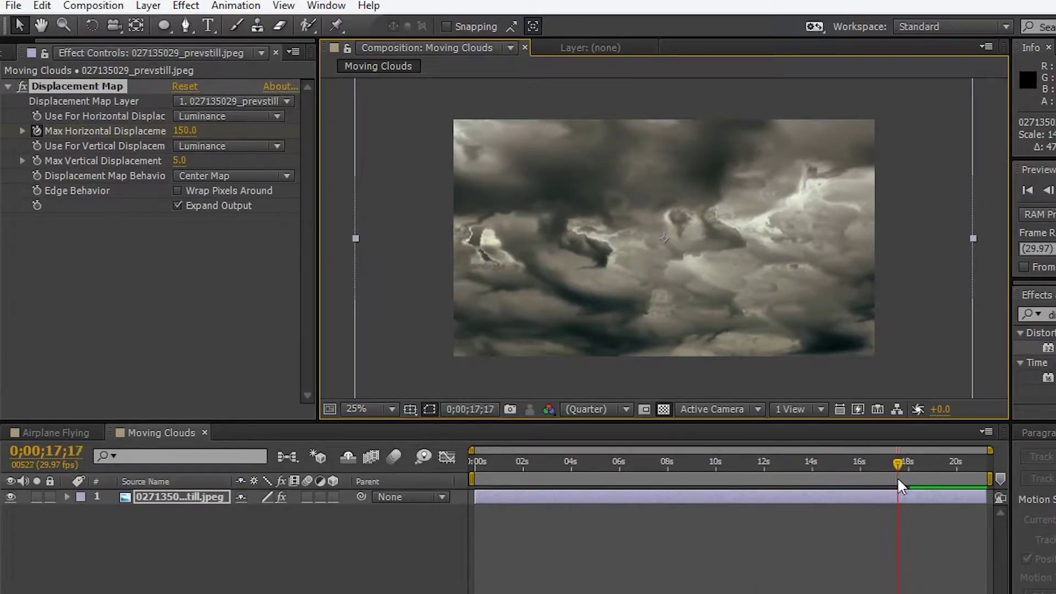
{"action": "key", "text": "space"}
Expose the cloud layer's Displacement Map keyframes and move the ending Max Horizontal Displacement keyframe to just under 9 s.
{"action": "left_click", "coordinate": [64, 501]}
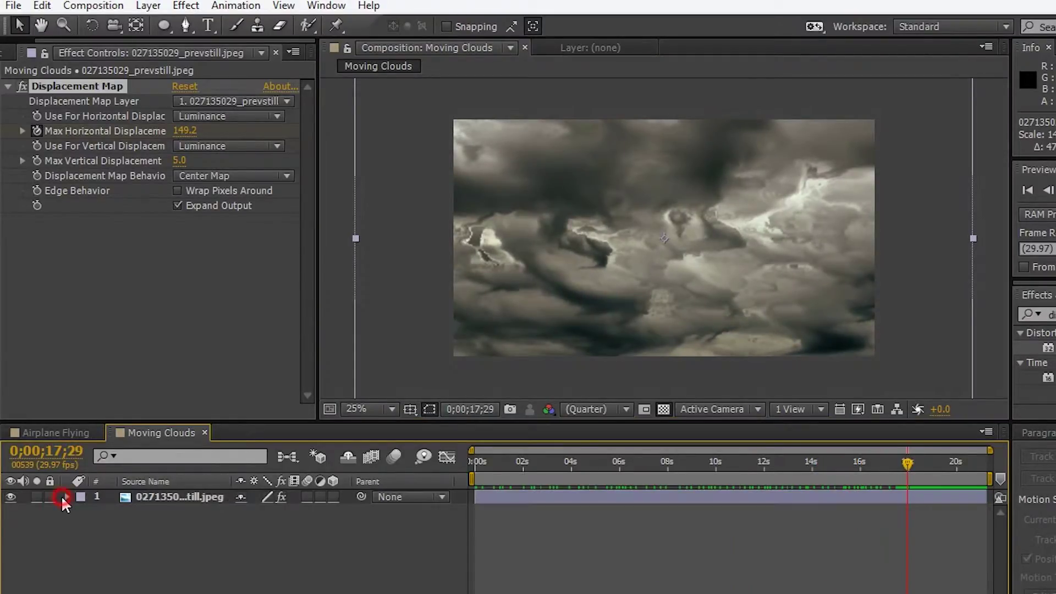
{"action": "left_click", "coordinate": [67, 498]}
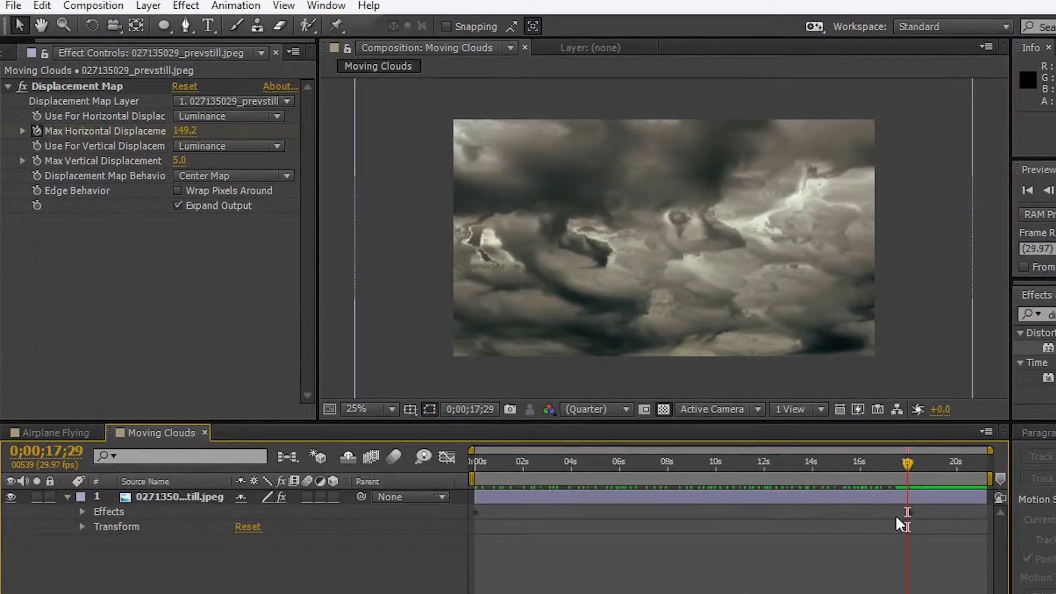
{"action": "left_click", "coordinate": [82, 512]}
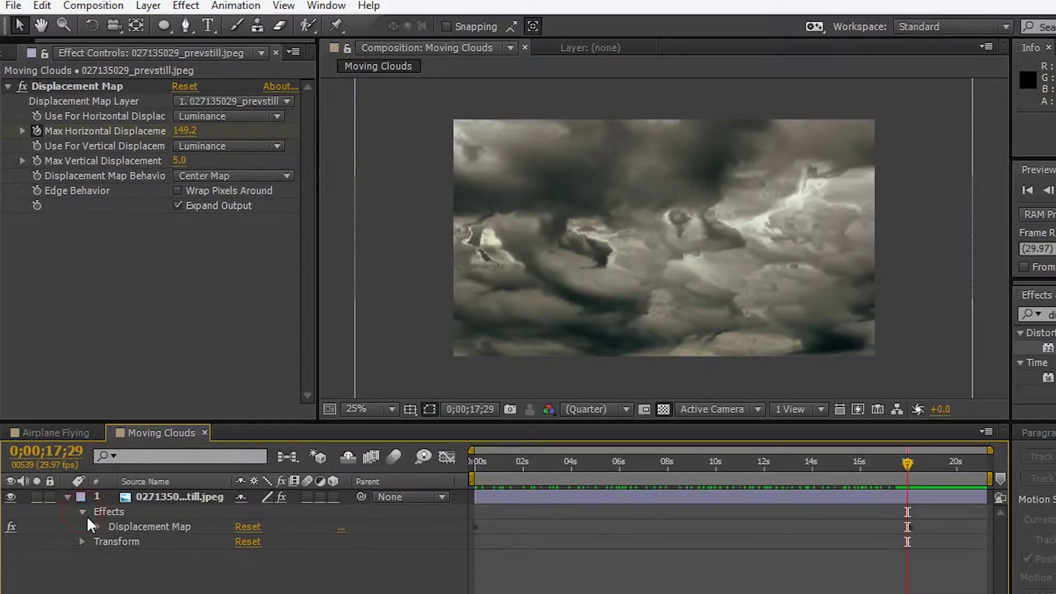
{"action": "left_click", "coordinate": [97, 527]}
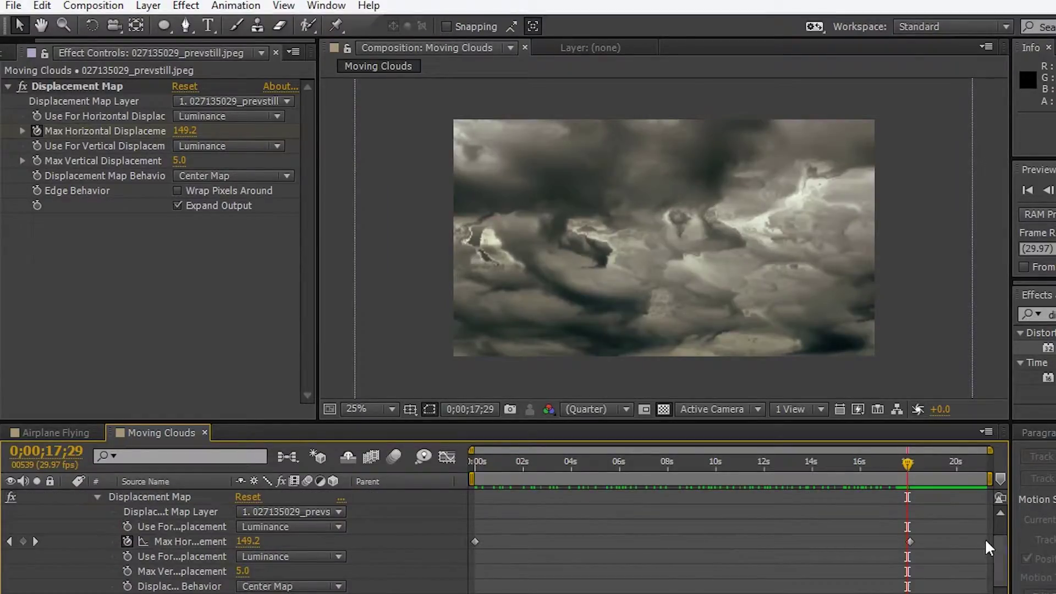
{"action": "left_click_drag", "start_coordinate": [910, 546], "coordinate": [760, 546]}
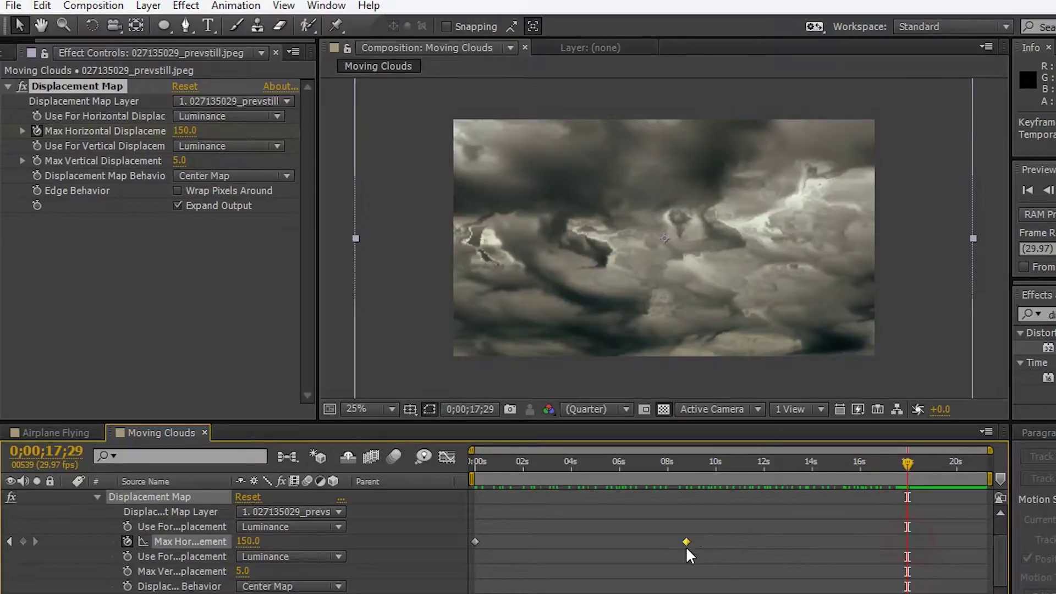
End the work area just after the last displacement keyframe, at about 9 s, and trim the composition to it.
{"action": "left_click", "coordinate": [1033, 263]}
{"action": "left_click_drag", "start_coordinate": [990, 478], "coordinate": [696, 479]}
{"action": "right_click", "coordinate": [685, 486]}
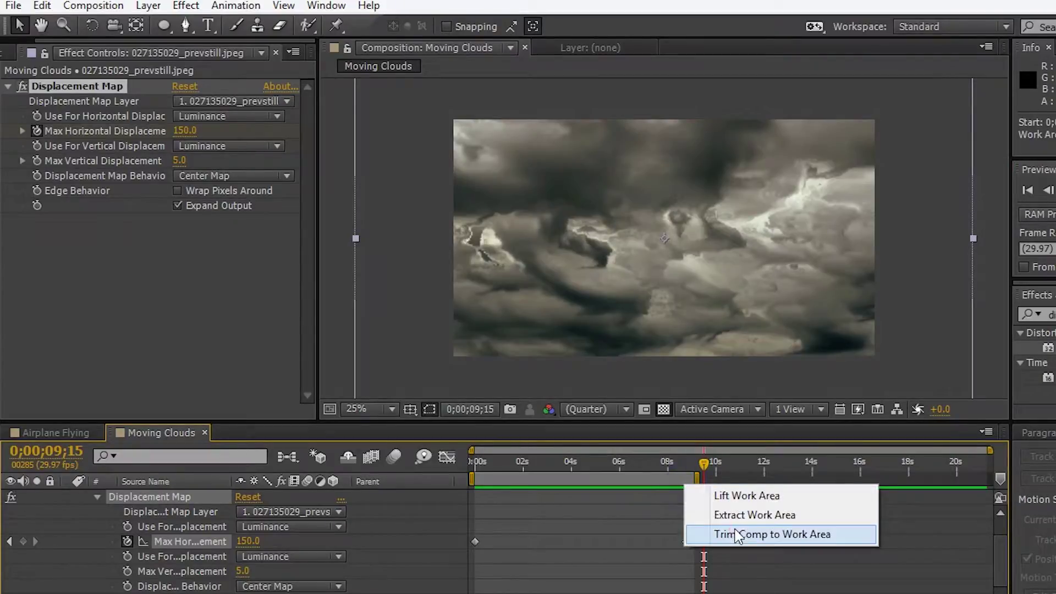
{"action": "left_click", "coordinate": [735, 532]}
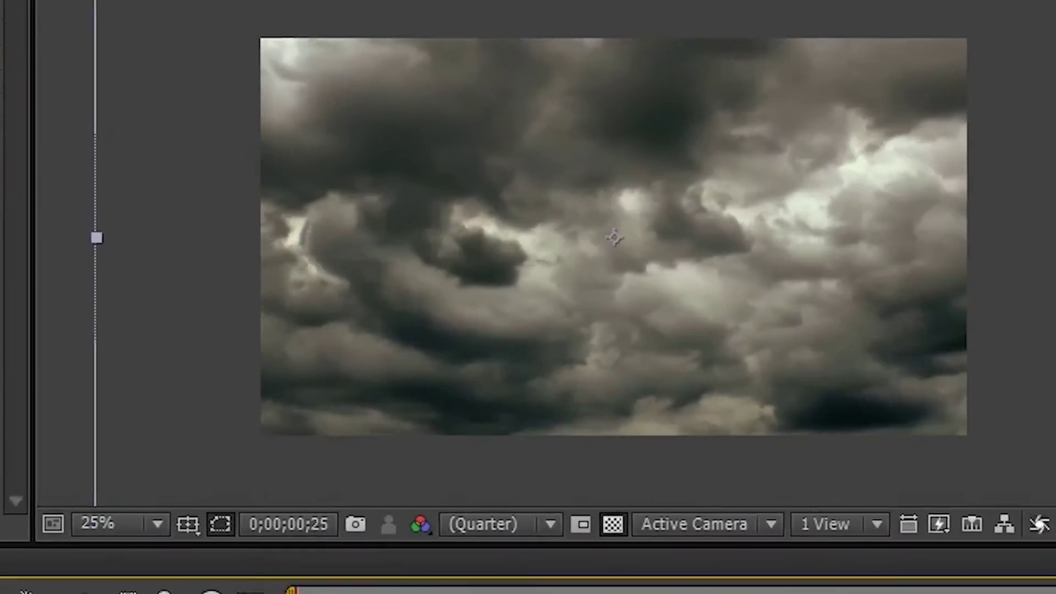
Preview the faster cloud movement from the start and collapse the cloud layer's properties.
{"action": "key", "text": "Home"}
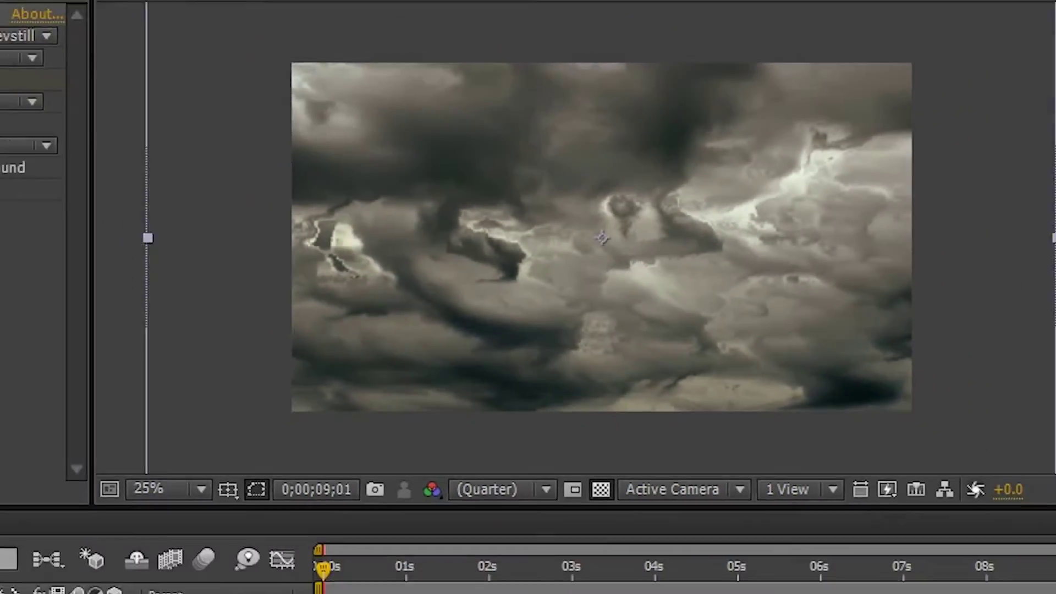
{"action": "key", "text": "space"}
{"action": "left_click", "coordinate": [99, 523]}
{"action": "left_click", "coordinate": [67, 497]}
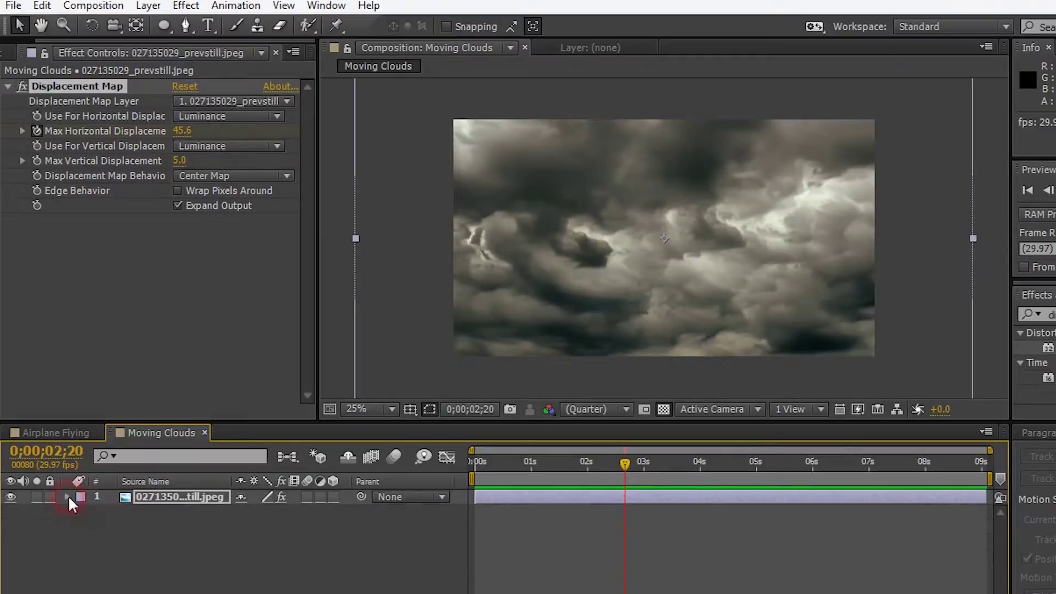
{"action": "left_click", "coordinate": [170, 546]}
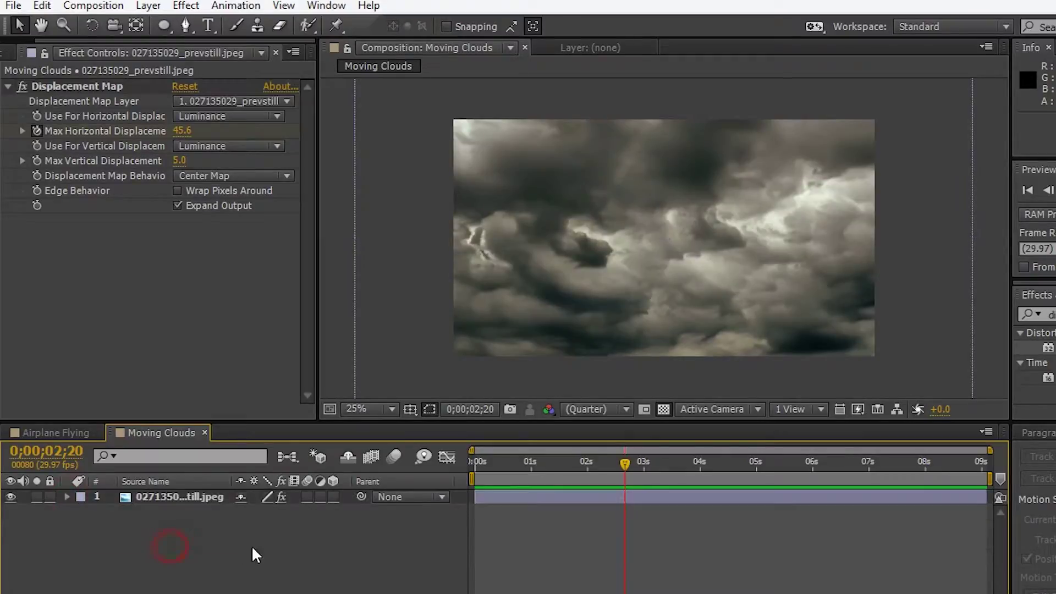
Add the Airplane Flying composition to Moving Clouds above the cloud layer and play through the combined scene.
{"action": "left_click", "coordinate": [5, 53]}
{"action": "left_click_drag", "start_coordinate": [69, 219], "coordinate": [127, 514]}
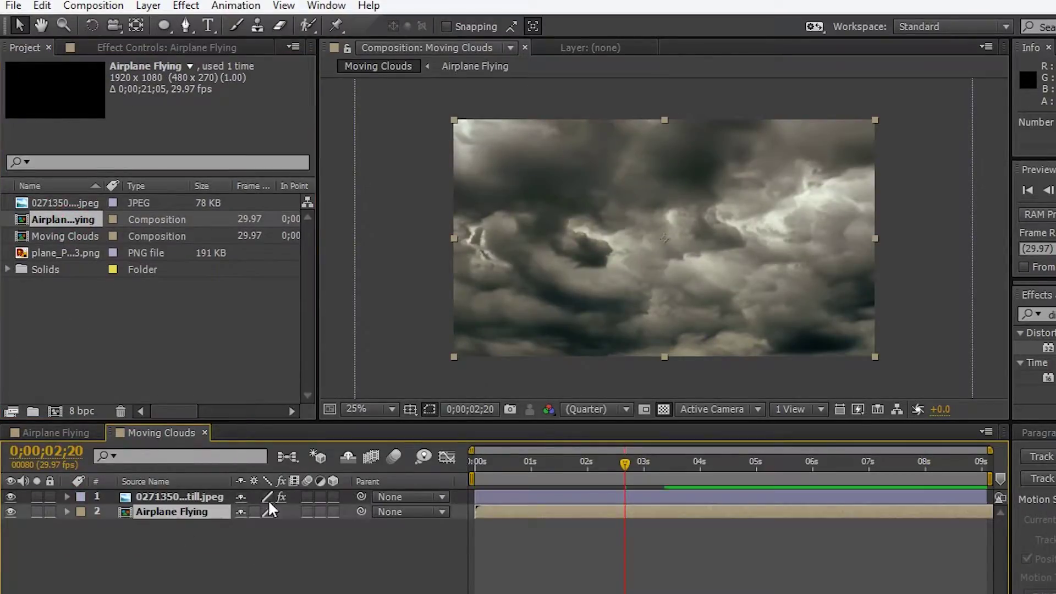
{"action": "left_click", "coordinate": [478, 462]}
{"action": "key", "text": "space"}
{"action": "left_click_drag", "start_coordinate": [202, 517], "coordinate": [395, 499]}
{"action": "left_click_drag", "start_coordinate": [482, 470], "coordinate": [987, 465]}
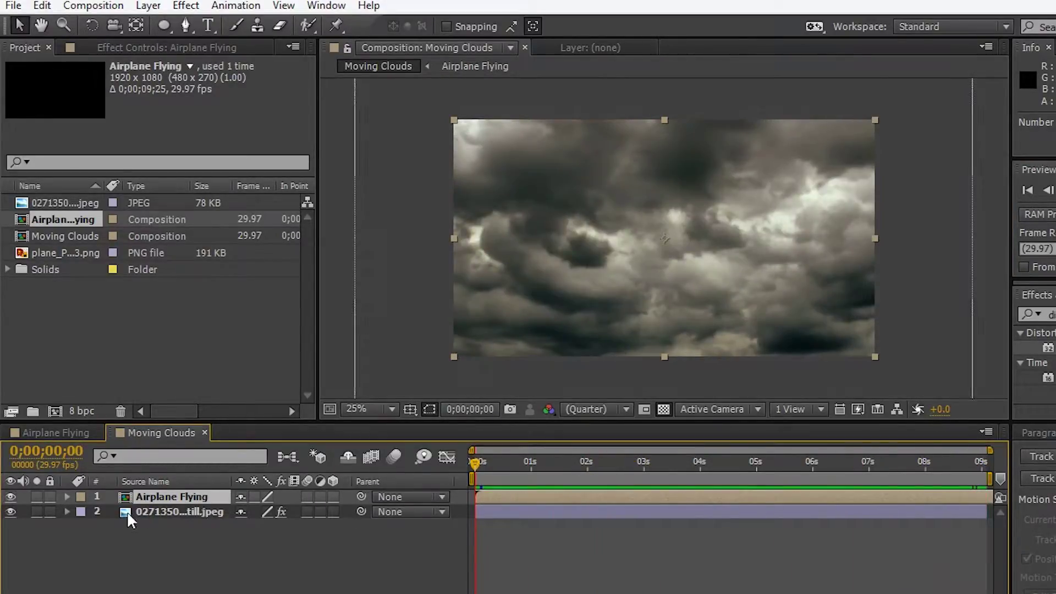
Reveal the Airplane Flying layer's Scale and enlarge the layer to 107.4, 103.9%.
{"action": "left_click", "coordinate": [66, 498]}
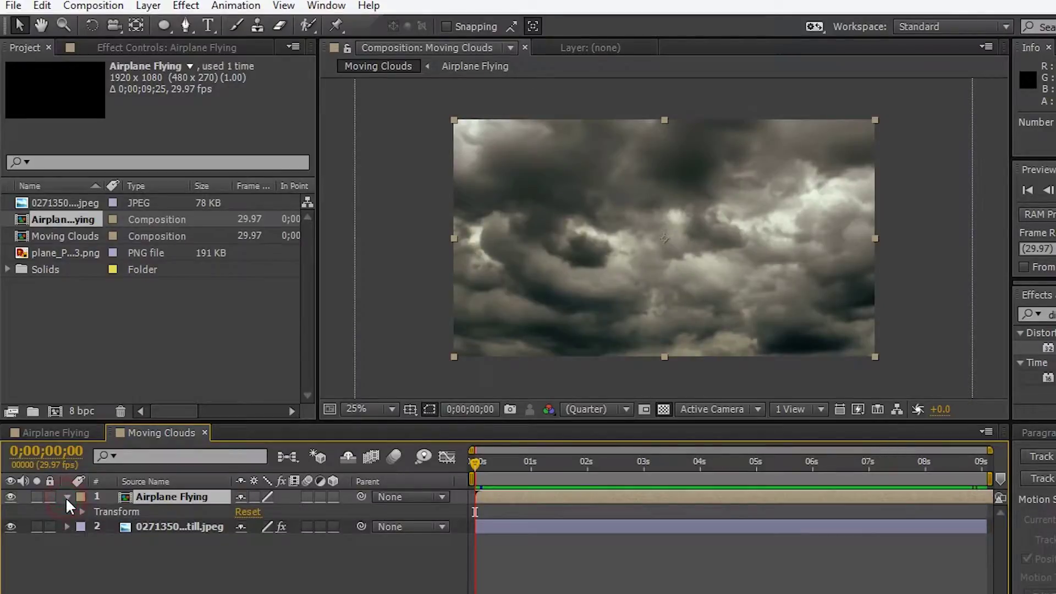
{"action": "left_click", "coordinate": [111, 511]}
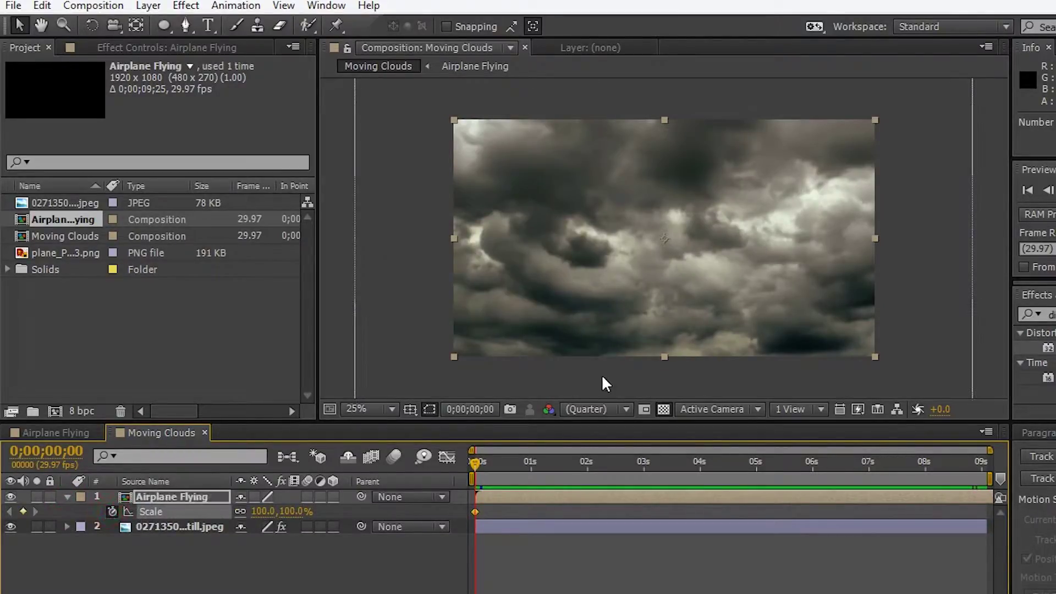
{"action": "key", "text": "Page_Down"}
{"action": "key", "text": "Page_Down"}
{"action": "key", "text": "Page_Down"}
{"action": "key", "text": "Page_Down"}
{"action": "left_click_drag", "start_coordinate": [454, 357], "coordinate": [439, 361]}
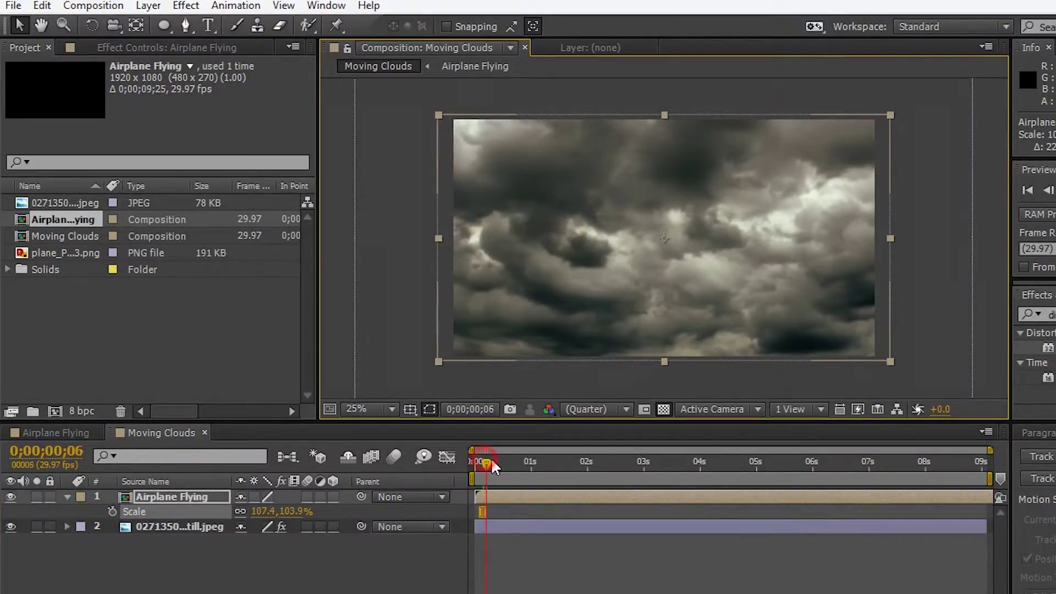
Start keyframing the Airplane Flying layer's Scale at 0;00;05;27 and shrink the layer to 52.0% there.
{"action": "left_click_drag", "start_coordinate": [525, 466], "coordinate": [807, 462]}
{"action": "left_click", "coordinate": [112, 512]}
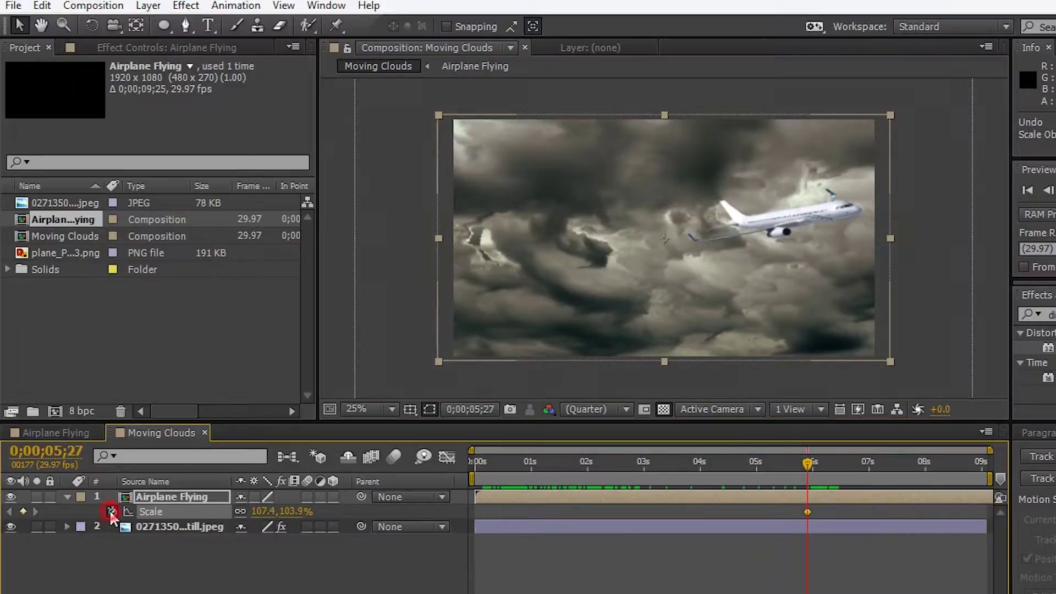
{"action": "left_click_drag", "start_coordinate": [893, 369], "coordinate": [776, 309]}
Enlarge Airplane Flying at the composition start to slightly more than frame size and move that Scale keyframe to 0;00;01;22.
{"action": "left_click_drag", "start_coordinate": [809, 464], "coordinate": [476, 462]}
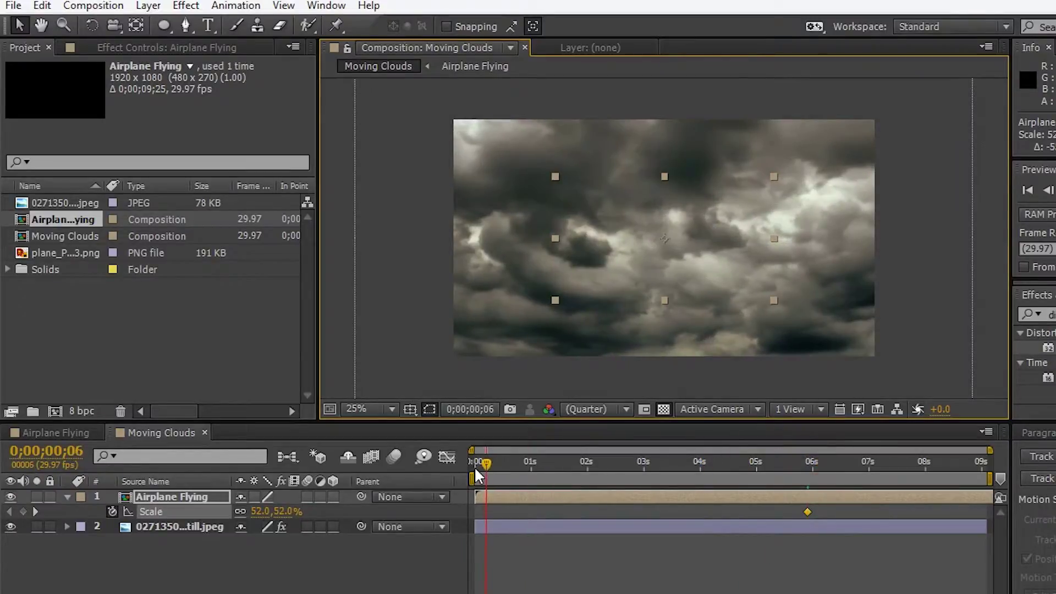
{"action": "left_click_drag", "start_coordinate": [555, 301], "coordinate": [438, 356]}
{"action": "left_click_drag", "start_coordinate": [476, 463], "coordinate": [548, 474]}
{"action": "left_click_drag", "start_coordinate": [476, 512], "coordinate": [574, 512]}
{"action": "left_click_drag", "start_coordinate": [550, 470], "coordinate": [847, 488]}
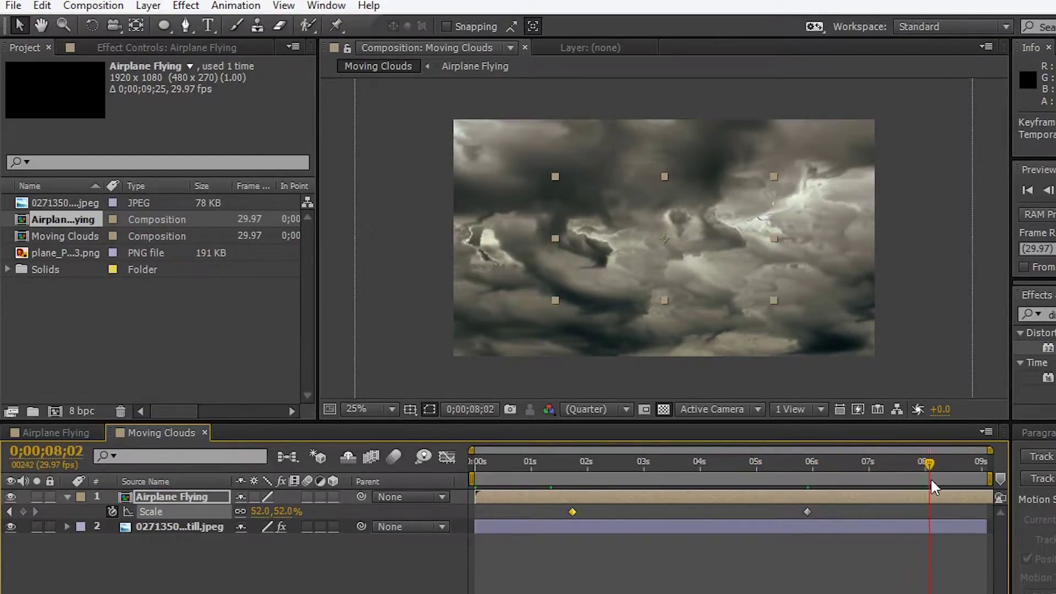
{"action": "left_click_drag", "start_coordinate": [944, 482], "coordinate": [889, 483]}
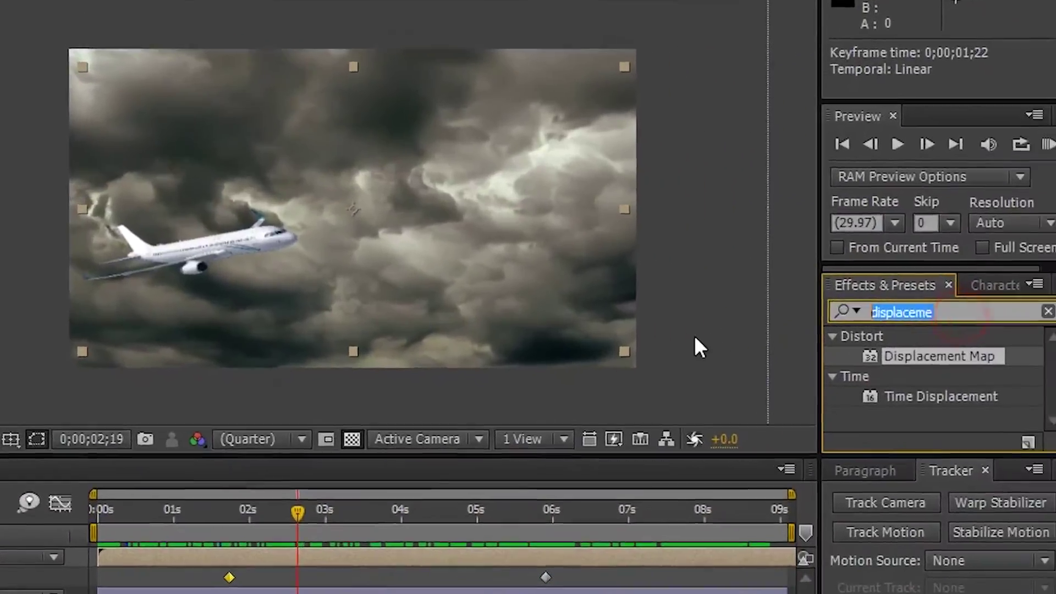
Find the Hue/Saturation effect and apply it to the Airplane Flying layer.
{"action": "type", "text": "hue"}
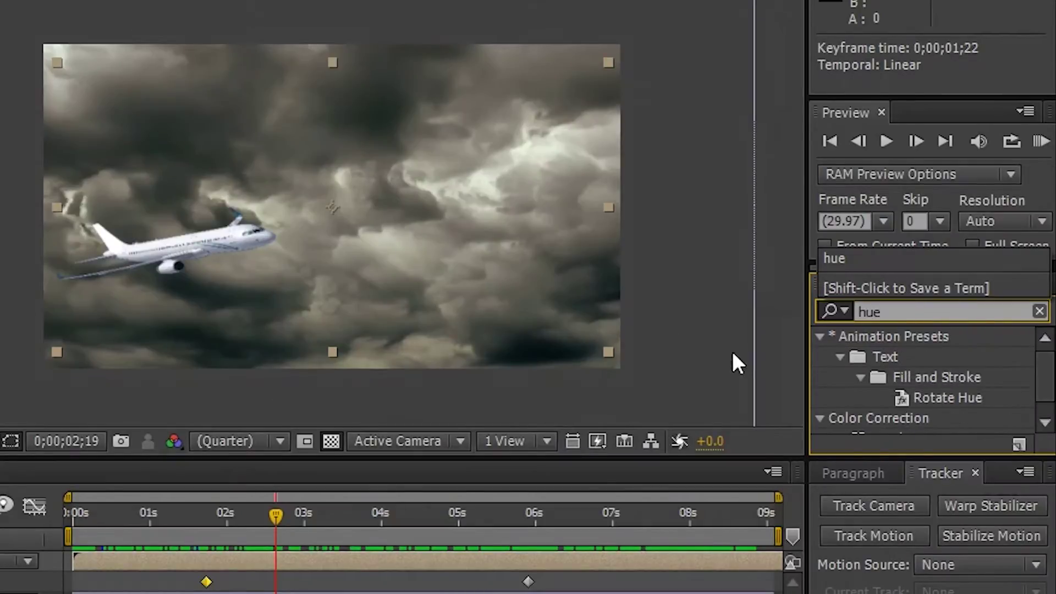
{"action": "scroll", "coordinate": [1045, 379], "scroll_direction": "down", "scroll_amount": 1}
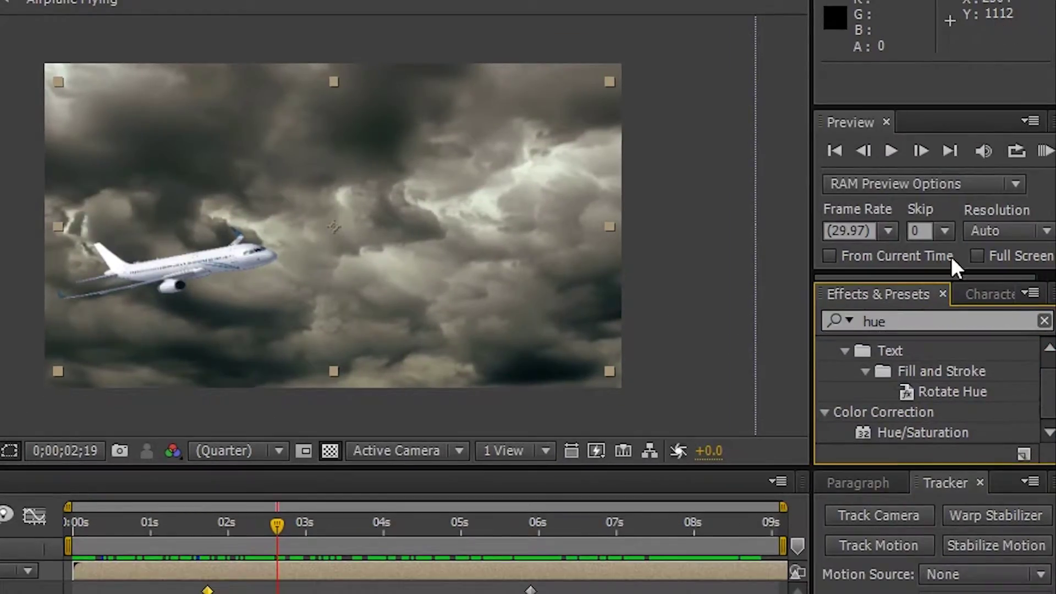
{"action": "left_click_drag", "start_coordinate": [941, 428], "coordinate": [86, 566]}
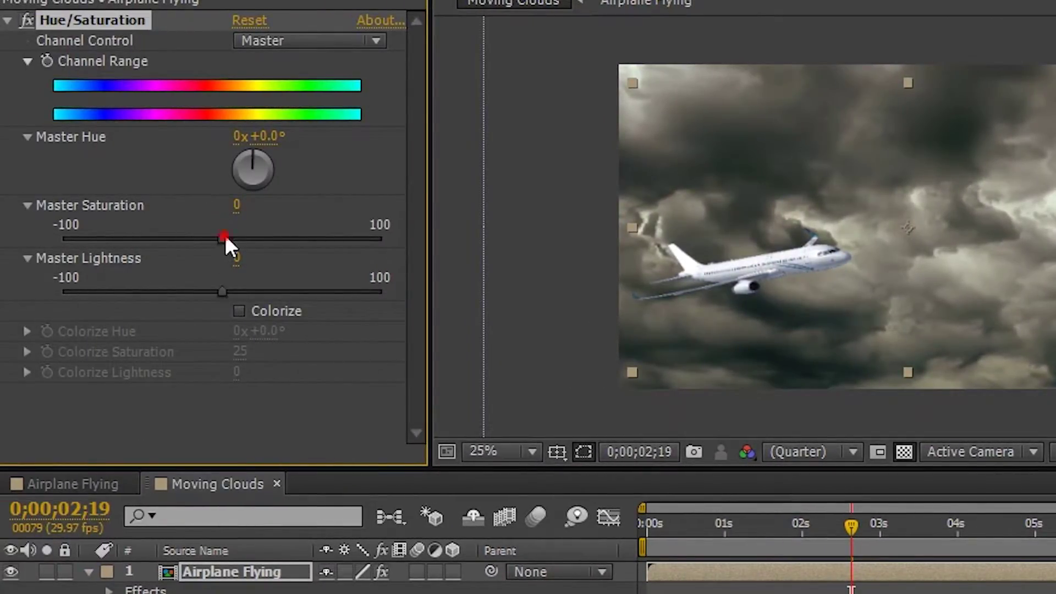
Darken and desaturate the airplane with Hue/Saturation, rotating Master Hue to 1x+189.0° and lowering Master Saturation and Master Lightness.
{"action": "left_click", "coordinate": [353, 239]}
{"action": "left_click_drag", "start_coordinate": [323, 239], "coordinate": [116, 265]}
{"action": "left_click_drag", "start_coordinate": [223, 292], "coordinate": [202, 295]}
{"action": "left_click_drag", "start_coordinate": [245, 213], "coordinate": [247, 147]}
{"action": "left_click_drag", "start_coordinate": [83, 236], "coordinate": [198, 245]}
{"action": "left_click_drag", "start_coordinate": [220, 155], "coordinate": [251, 221]}
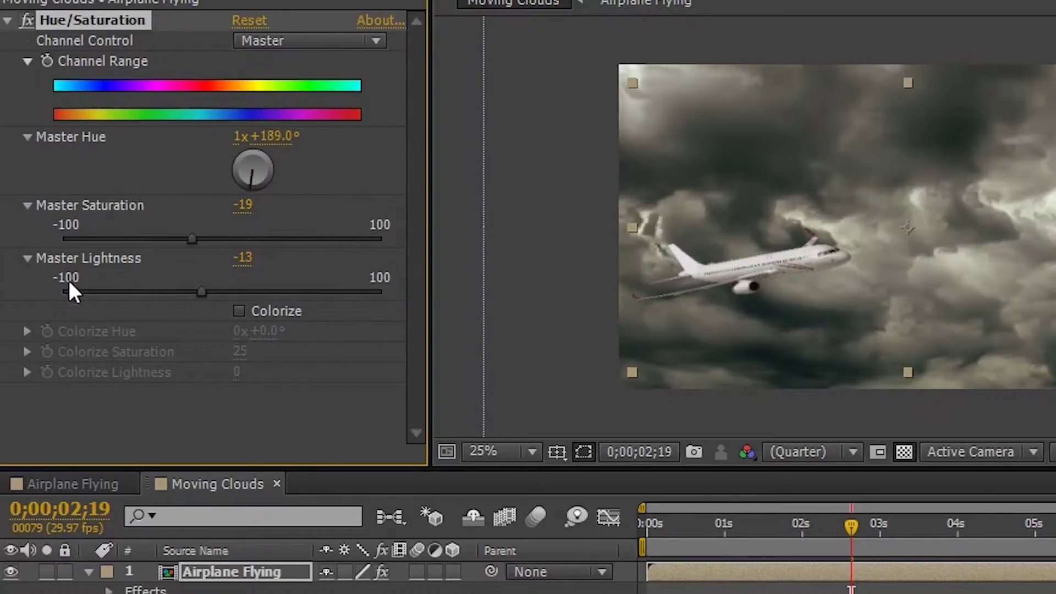
{"action": "left_click_drag", "start_coordinate": [169, 242], "coordinate": [125, 242]}
{"action": "left_click_drag", "start_coordinate": [202, 291], "coordinate": [186, 293]}
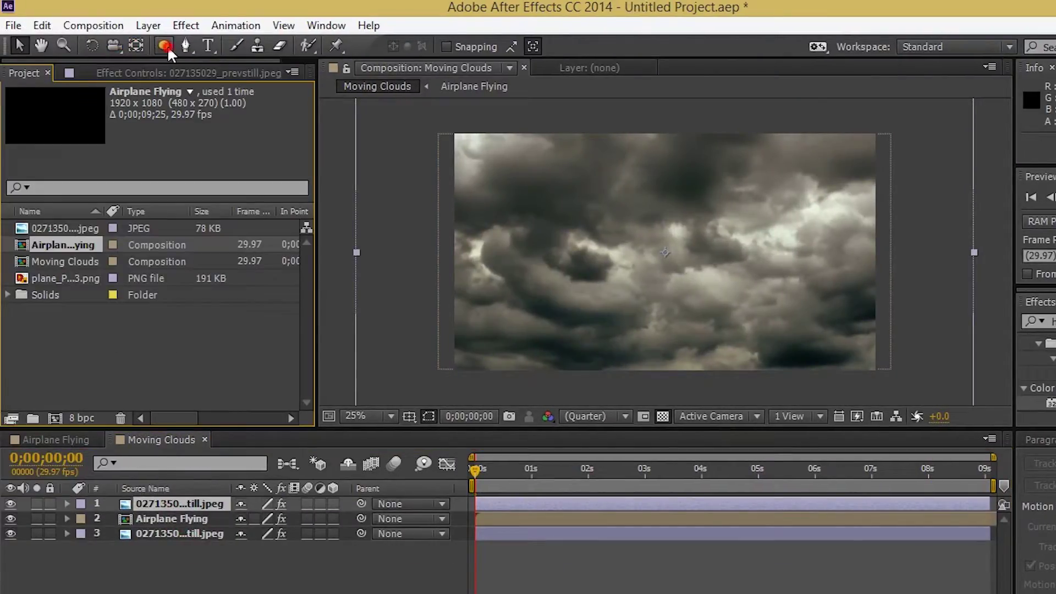
Draw a large elliptical mask set to Subtract over the left clouds on the top cloud layer, with a 333-pixel feather.
{"action": "left_click", "coordinate": [165, 45]}
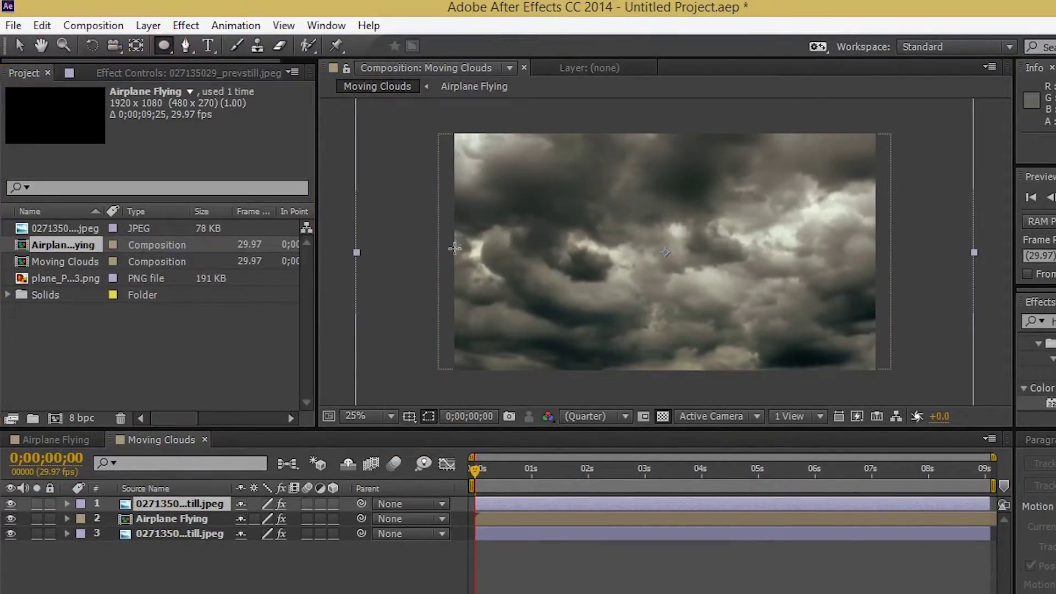
{"action": "left_click", "coordinate": [560, 504]}
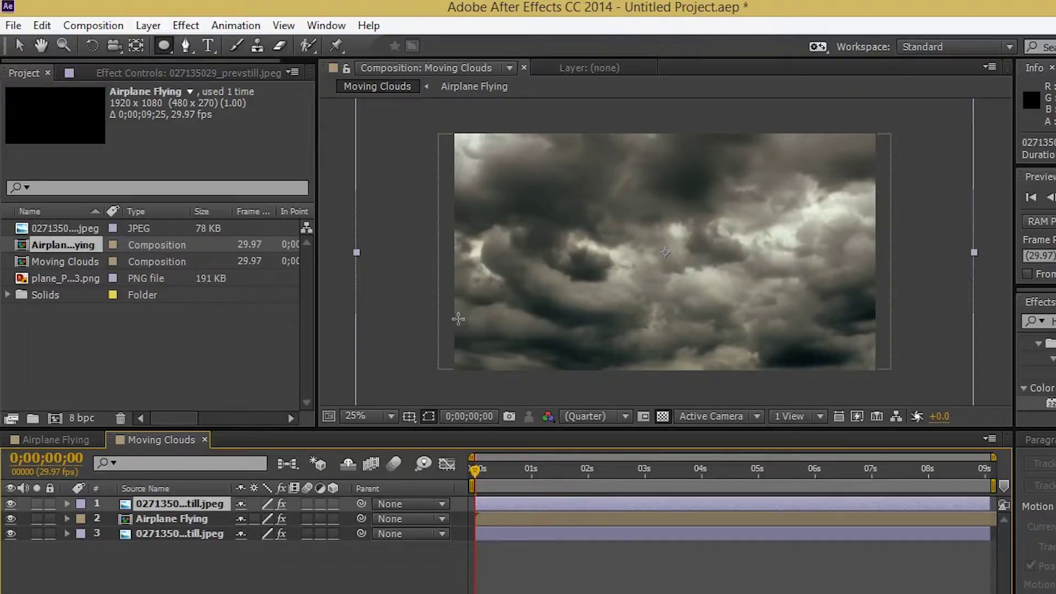
{"action": "left_click_drag", "start_coordinate": [424, 227], "coordinate": [625, 325]}
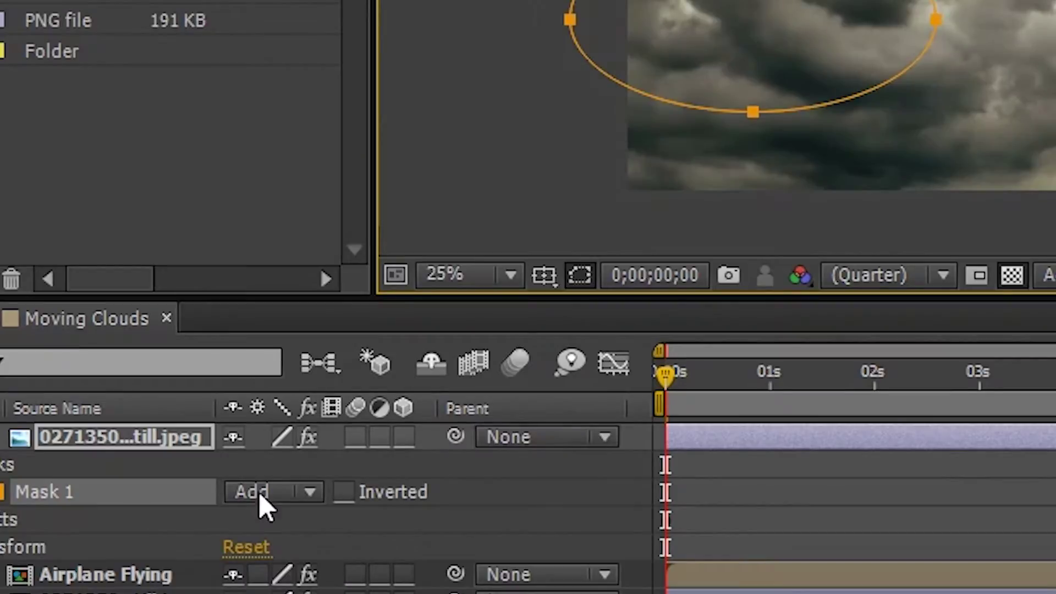
{"action": "left_click", "coordinate": [285, 491]}
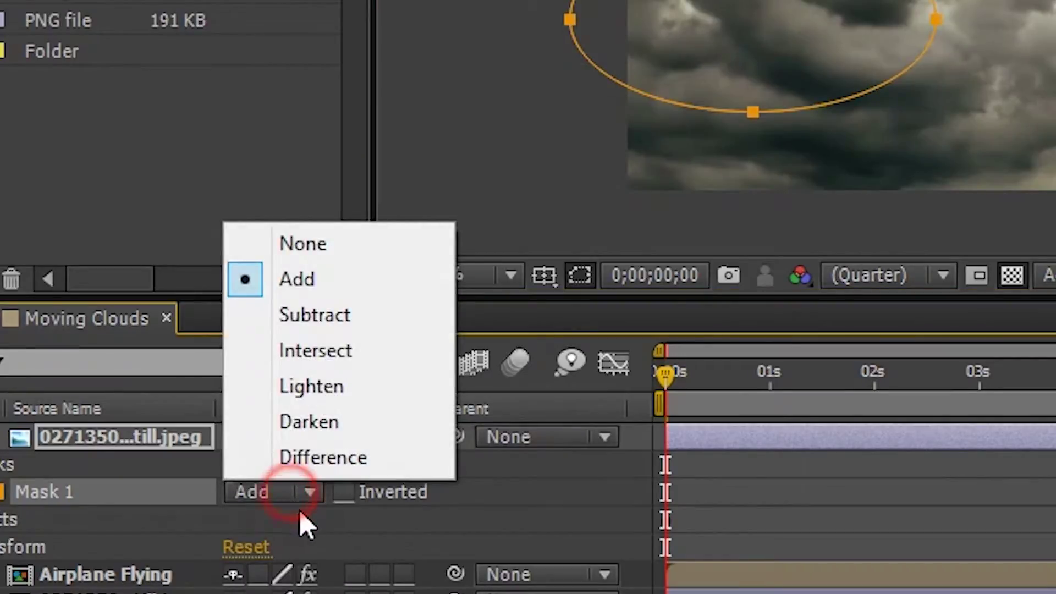
{"action": "left_click", "coordinate": [366, 312]}
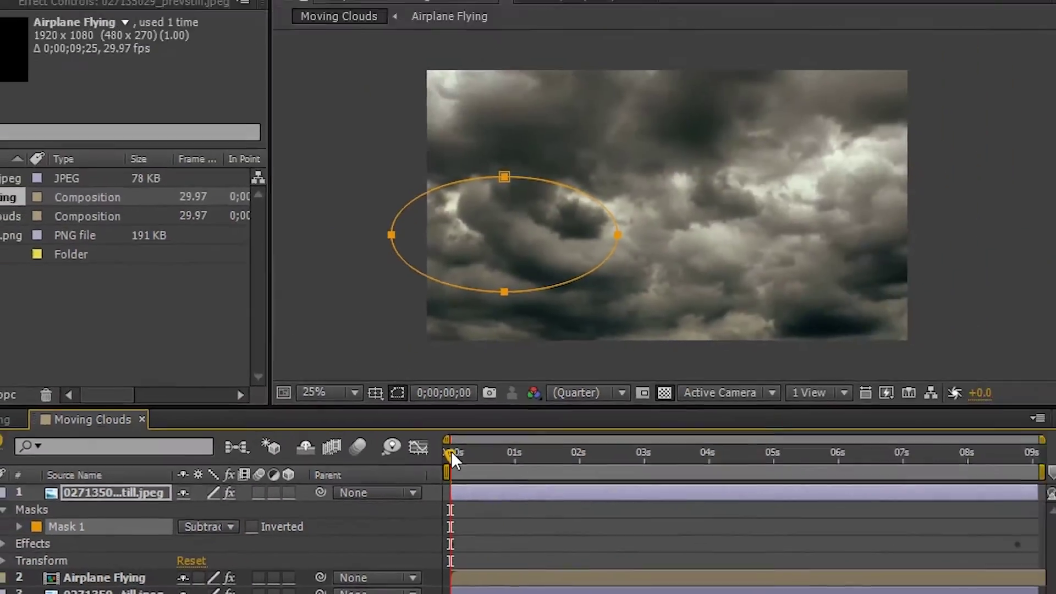
{"action": "left_click_drag", "start_coordinate": [665, 374], "coordinate": [894, 404]}
{"action": "left_click_drag", "start_coordinate": [598, 486], "coordinate": [680, 501]}
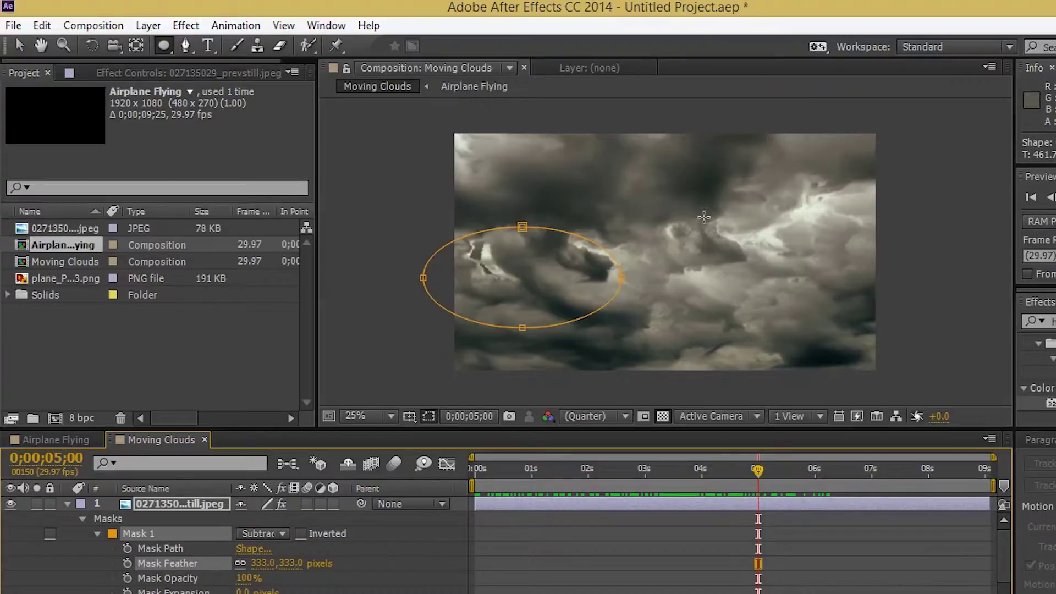
Add a second, smaller elliptical mask set to Subtract with a 75-pixel feather right of centre on the top cloud layer.
{"action": "left_click_drag", "start_coordinate": [786, 263], "coordinate": [798, 272]}
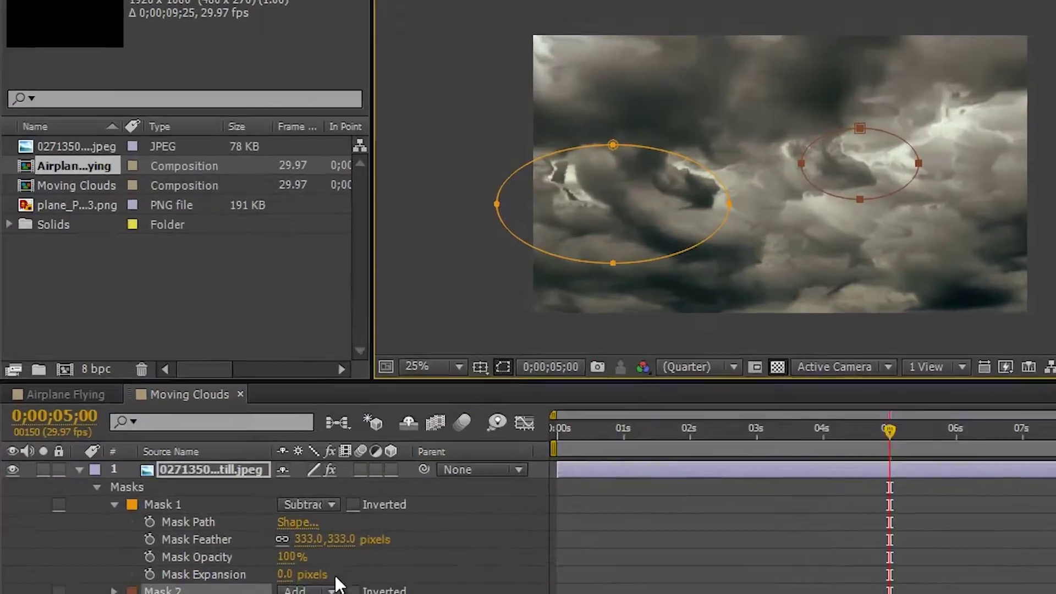
{"action": "left_click", "coordinate": [446, 554]}
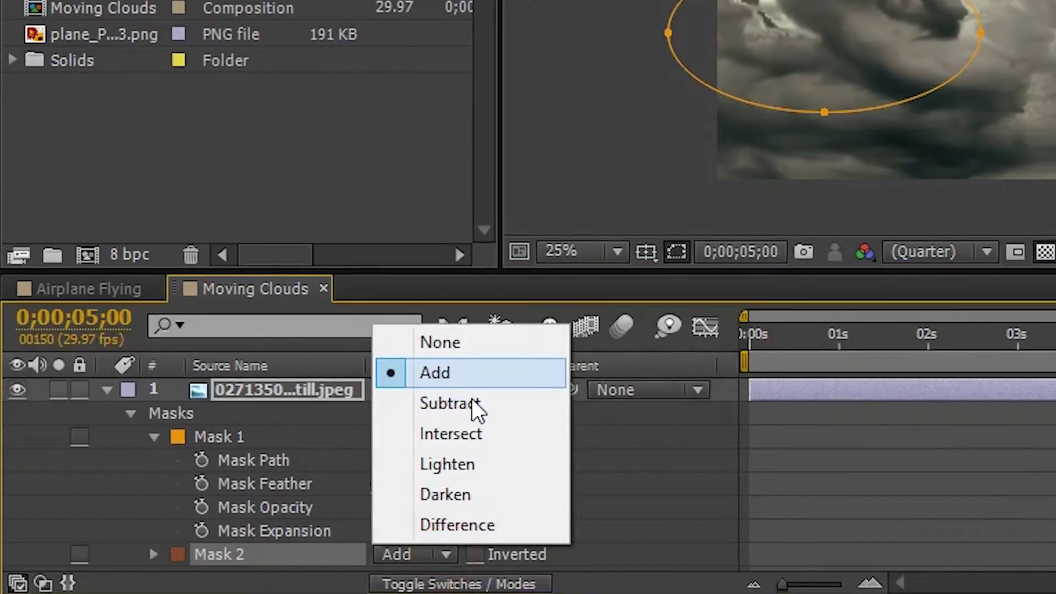
{"action": "left_click", "coordinate": [301, 514]}
{"action": "scroll", "coordinate": [431, 556], "scroll_direction": "down", "scroll_amount": 3}
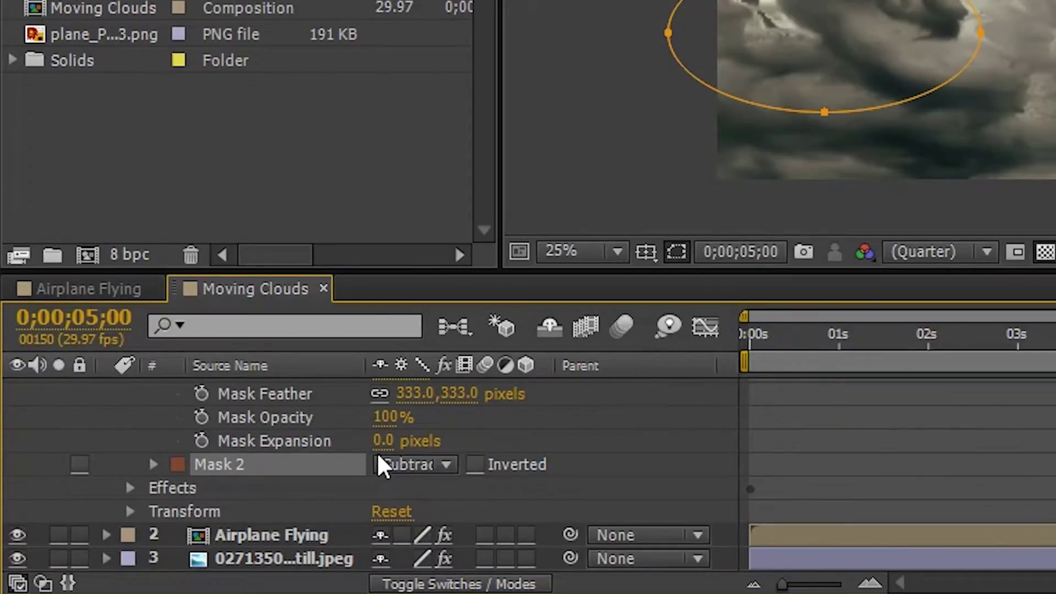
{"action": "left_click", "coordinate": [154, 464]}
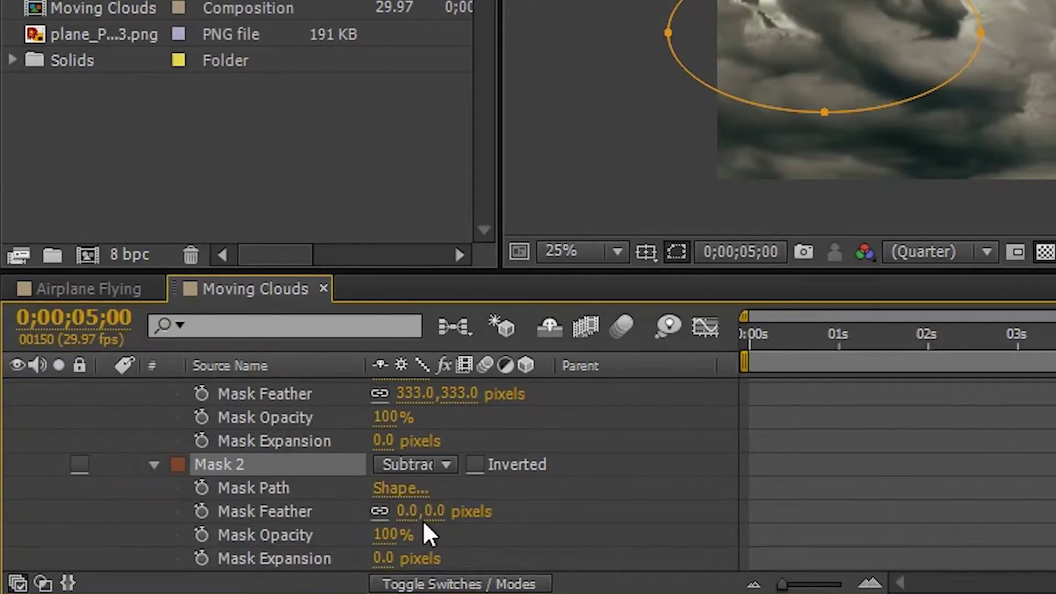
{"action": "left_click_drag", "start_coordinate": [424, 509], "coordinate": [488, 509]}
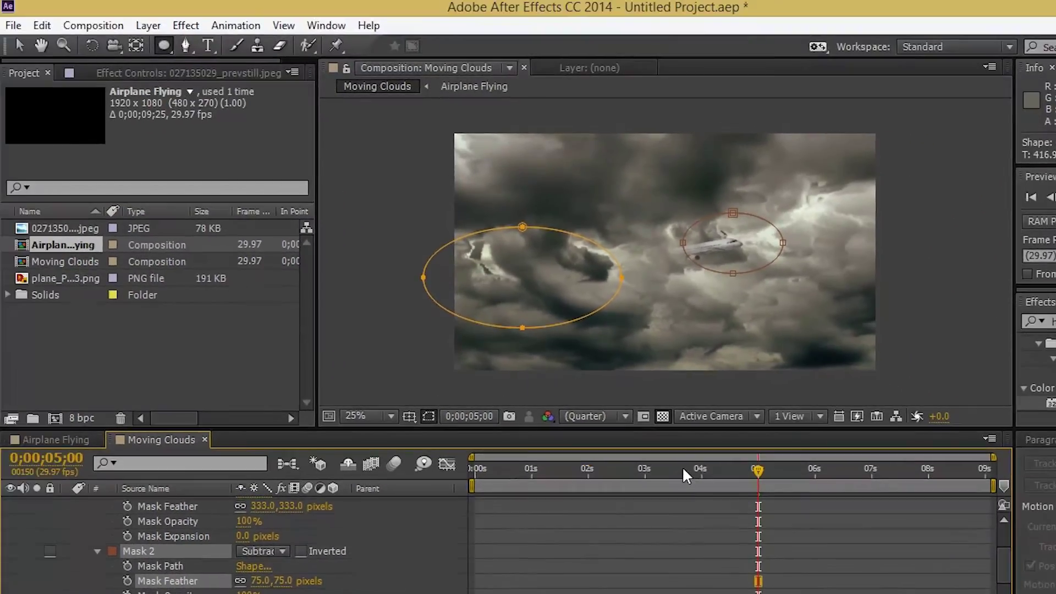
{"action": "left_click_drag", "start_coordinate": [684, 468], "coordinate": [926, 467]}
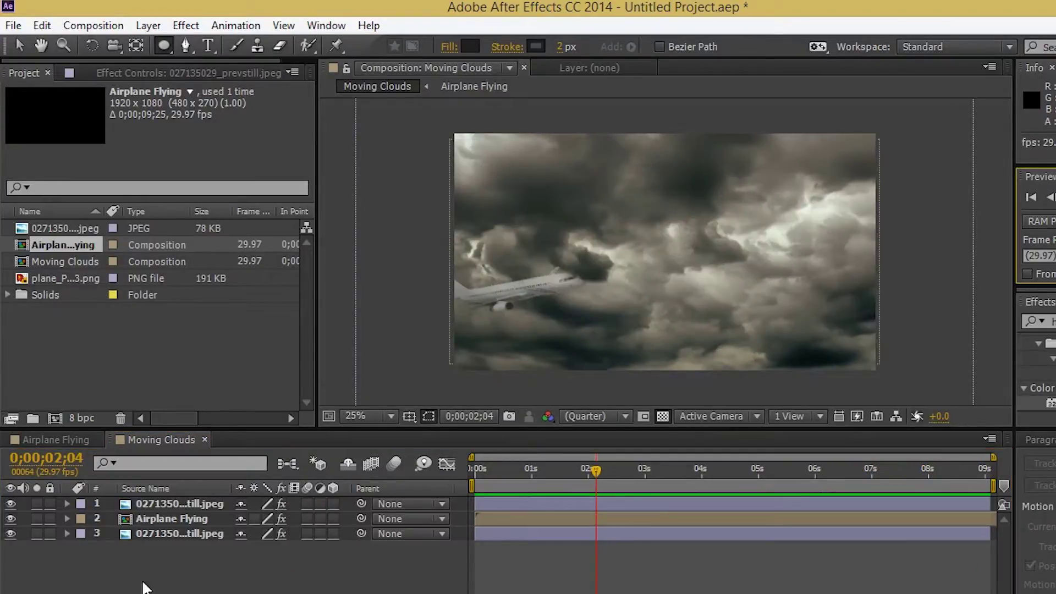
Pre-compose all three layers of Moving Clouds into a new composition named Plane Under Clouds.
{"action": "left_click_drag", "start_coordinate": [181, 558], "coordinate": [189, 461]}
{"action": "right_click", "coordinate": [144, 530]}
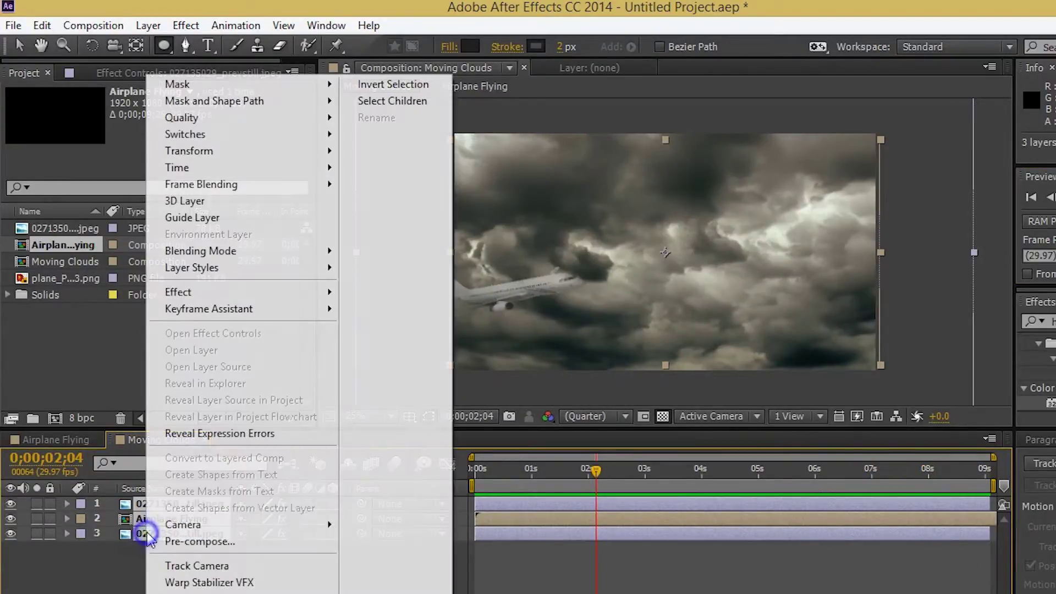
{"action": "left_click", "coordinate": [245, 543]}
{"action": "type", "text": "Plane Under Clouds"}
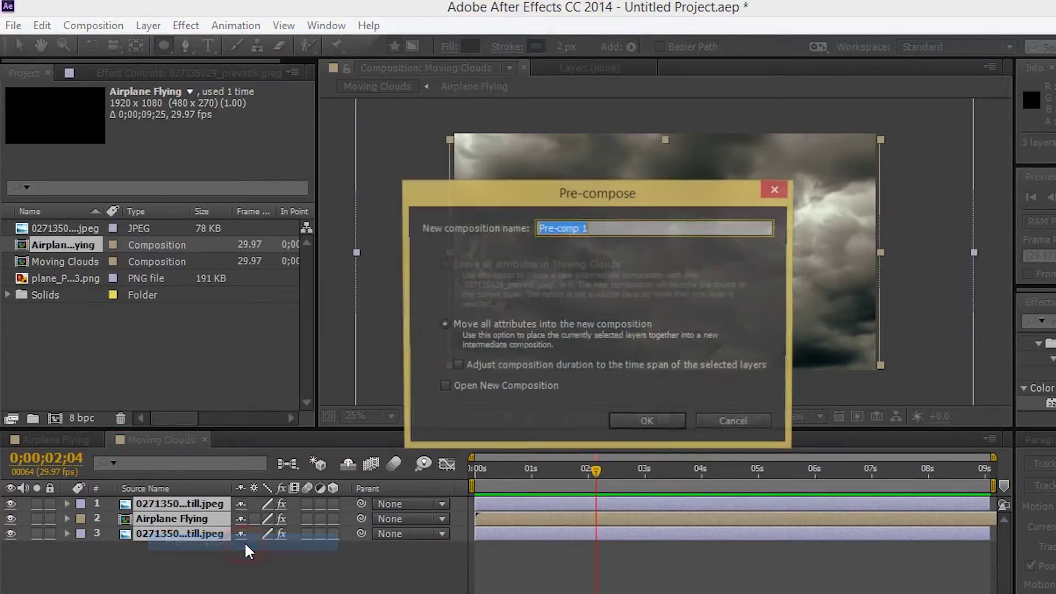
{"action": "key", "text": "Return"}
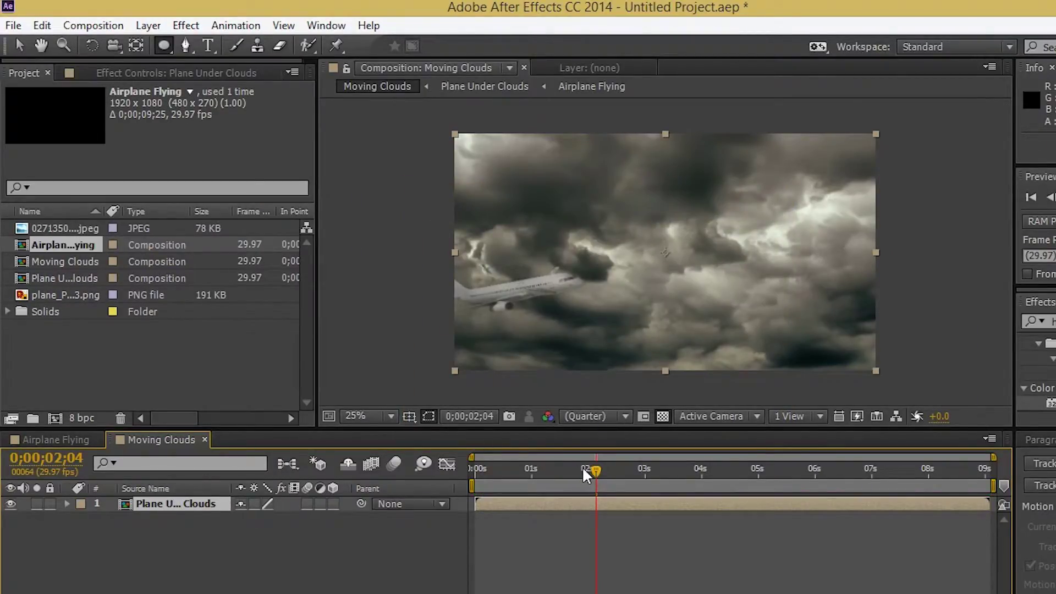
Play through the pre-composed scene and expand the Plane Under Clouds layer's properties.
{"action": "left_click_drag", "start_coordinate": [548, 481], "coordinate": [763, 476]}
{"action": "left_click_drag", "start_coordinate": [825, 469], "coordinate": [880, 469]}
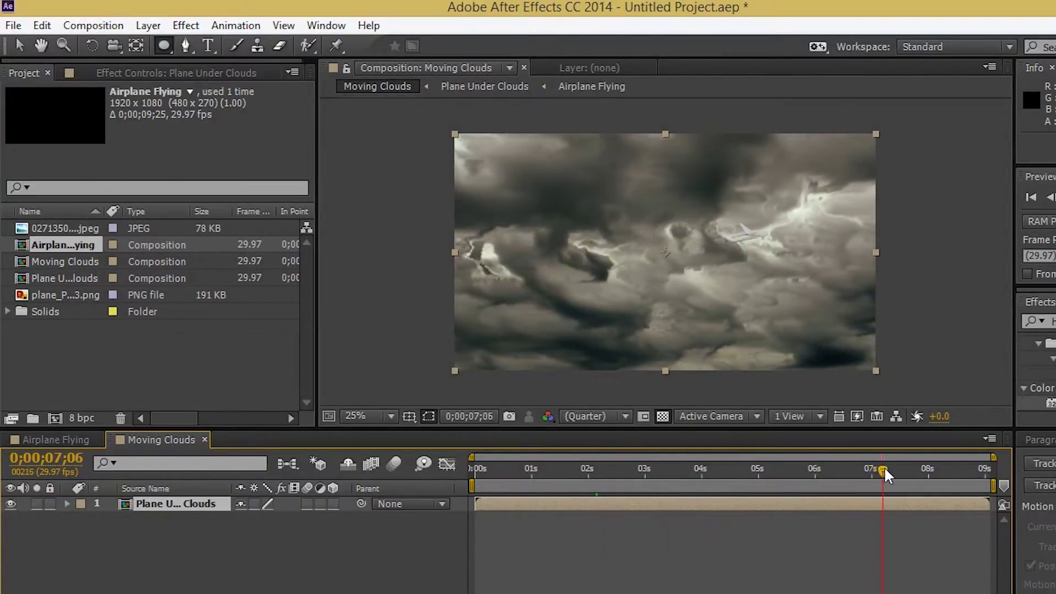
{"action": "key", "text": "KP_0"}
{"action": "left_click", "coordinate": [66, 503]}
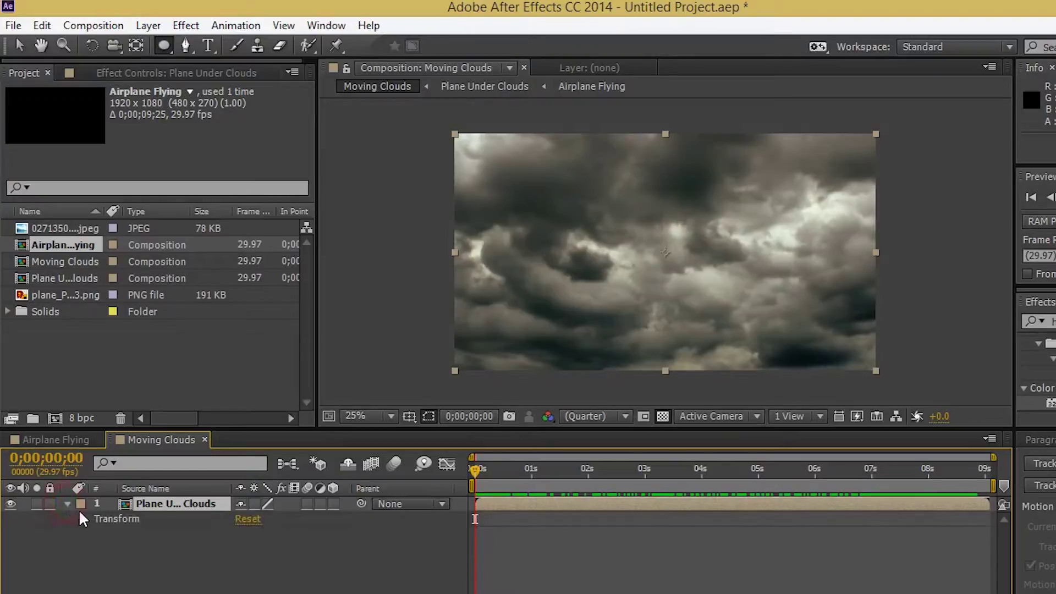
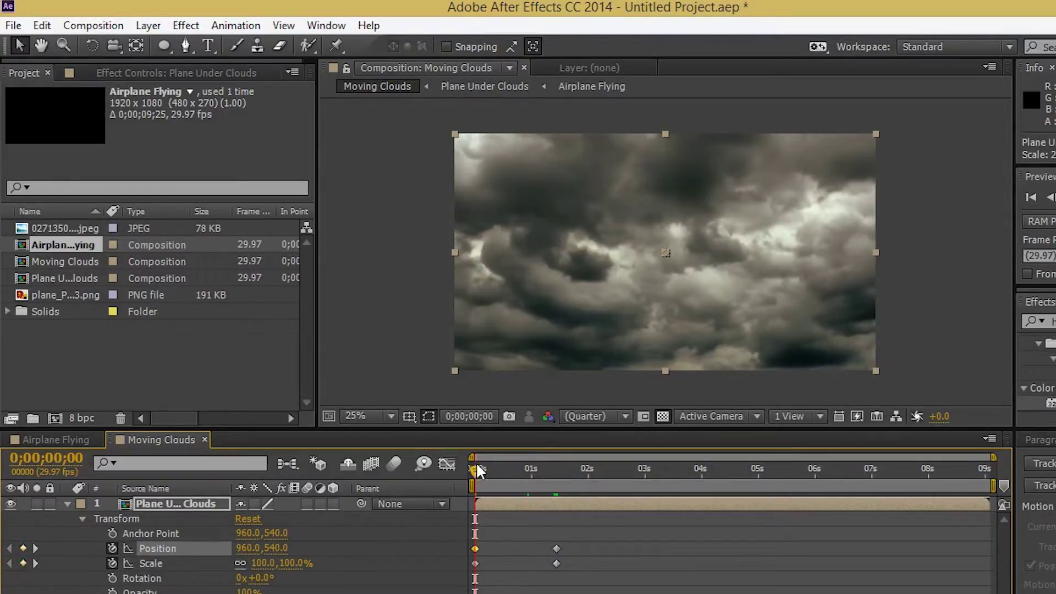
Swap the Position and Scale keyframe pairs of Plane Under Clouds so the enlarged pair comes first, placed just before the composition start.
{"action": "left_click_drag", "start_coordinate": [472, 476], "coordinate": [557, 484]}
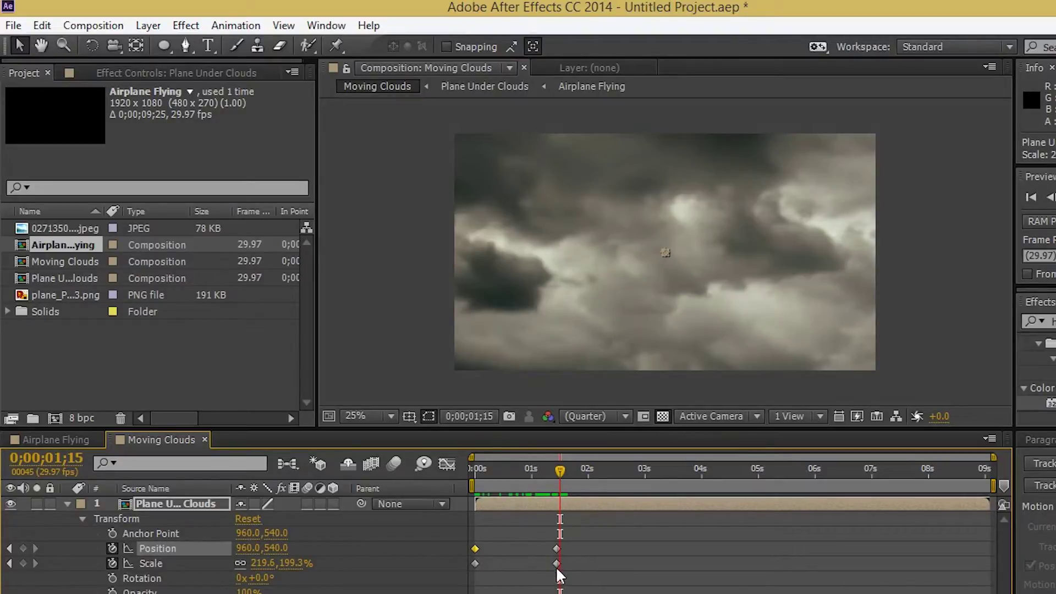
{"action": "mouse_move", "coordinate": [565, 570]}
{"action": "left_mouse_down"}
{"action": "mouse_move", "coordinate": [552, 547]}
{"action": "mouse_move", "coordinate": [473, 555]}
{"action": "mouse_move", "coordinate": [493, 557]}
{"action": "mouse_move", "coordinate": [472, 547]}
{"action": "mouse_move", "coordinate": [564, 555]}
{"action": "left_mouse_up"}
{"action": "left_click", "coordinate": [473, 564]}
{"action": "left_click_drag", "start_coordinate": [497, 570], "coordinate": [469, 552]}
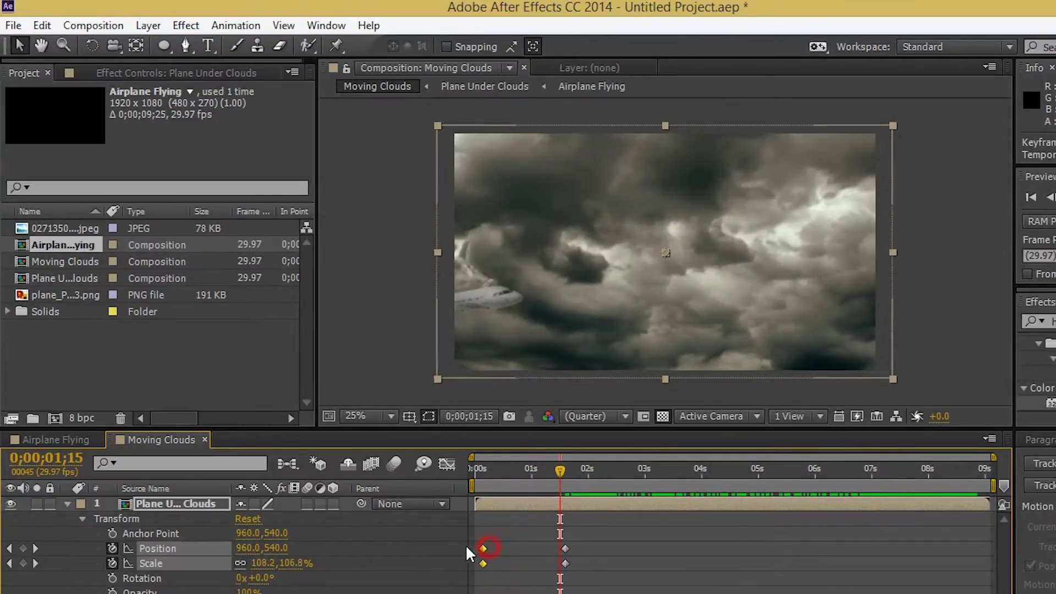
{"action": "key", "text": "Delete"}
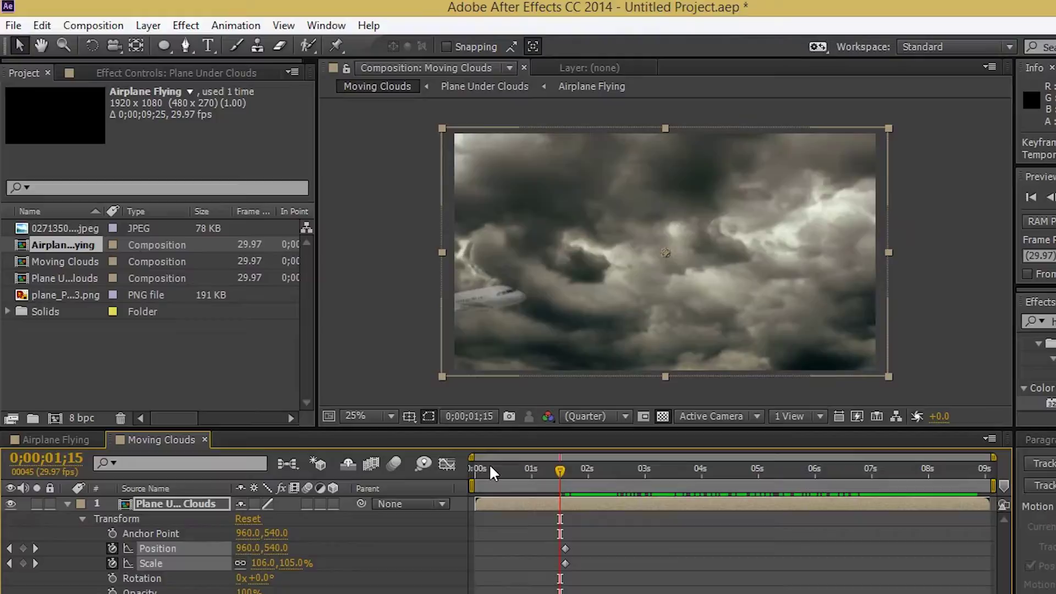
Move the ending Position and Scale keyframes to about 6 s and set the layer's Position at the start to 1972.0, 540.0.
{"action": "left_click_drag", "start_coordinate": [487, 467], "coordinate": [561, 482]}
{"action": "left_click_drag", "start_coordinate": [589, 583], "coordinate": [818, 568]}
{"action": "left_click", "coordinate": [470, 471]}
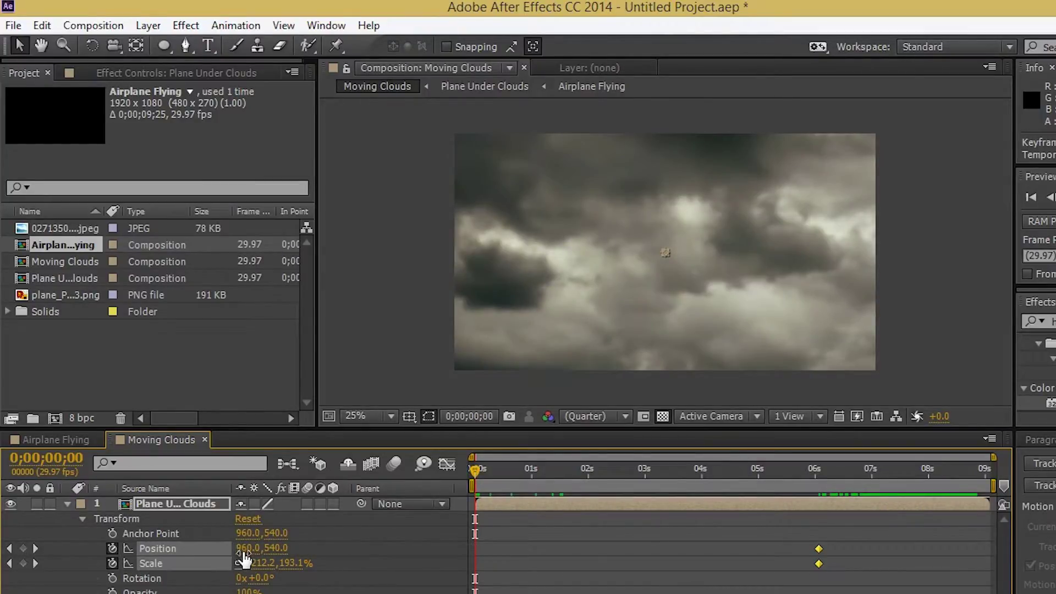
{"action": "left_click_drag", "start_coordinate": [250, 548], "coordinate": [557, 551]}
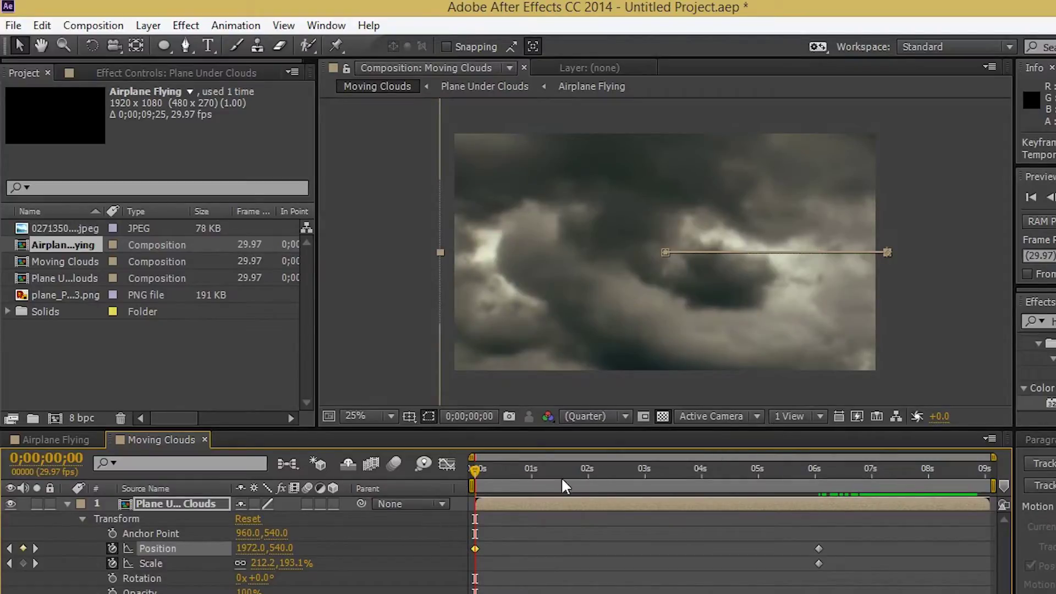
{"action": "left_click_drag", "start_coordinate": [477, 474], "coordinate": [875, 528]}
Move the ending Position and Scale keyframes of Plane Under Clouds out to about 9 s, near the composition's end.
{"action": "left_click", "coordinate": [867, 553]}
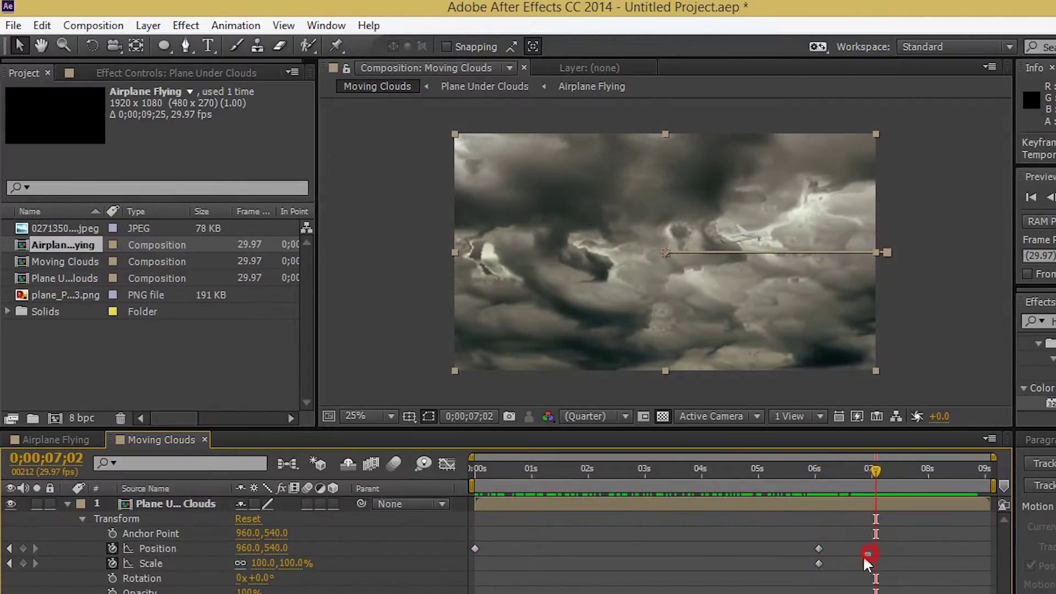
{"action": "left_click_drag", "start_coordinate": [826, 570], "coordinate": [807, 543]}
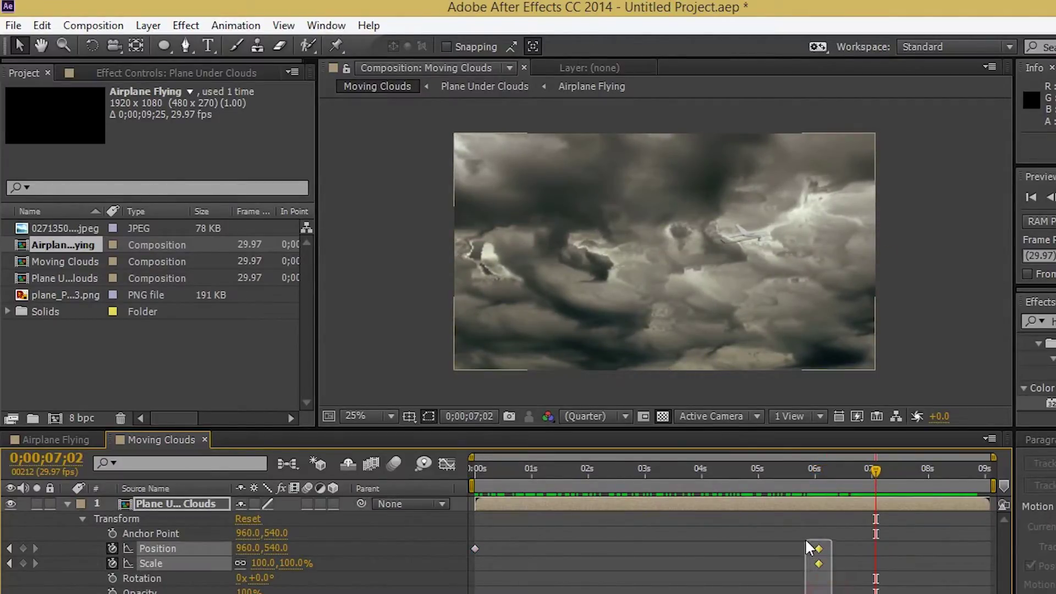
{"action": "left_click", "coordinate": [820, 548]}
{"action": "left_click_drag", "start_coordinate": [946, 557], "coordinate": [989, 560]}
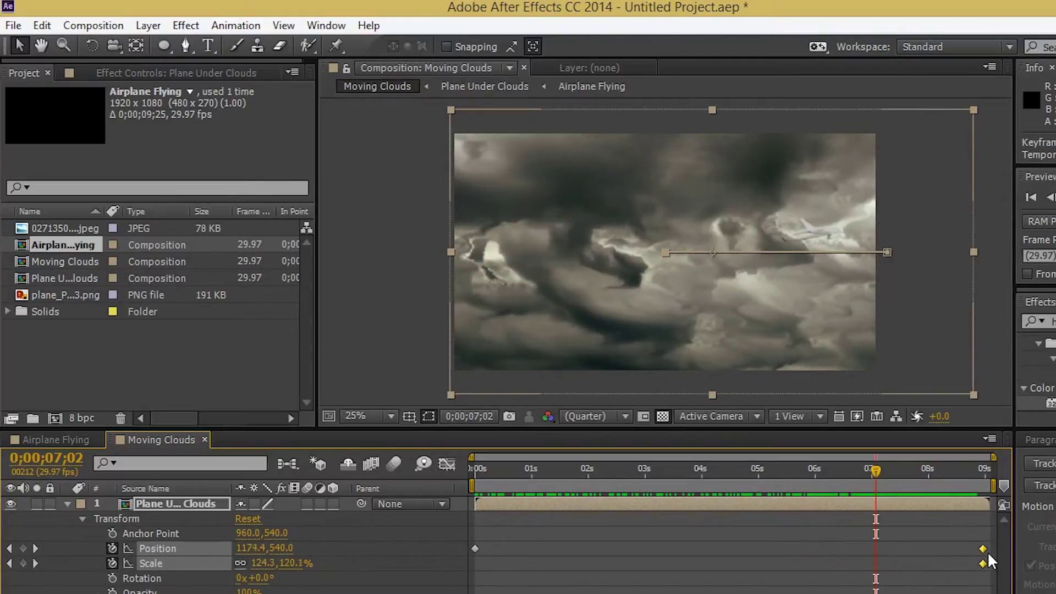
Add 9-cloud-png-image.png above Plane Under Clouds in Moving Clouds at the start and enlarge it to about 204.5, 167.9% scale.
{"action": "left_click_drag", "start_coordinate": [547, 472], "coordinate": [985, 470]}
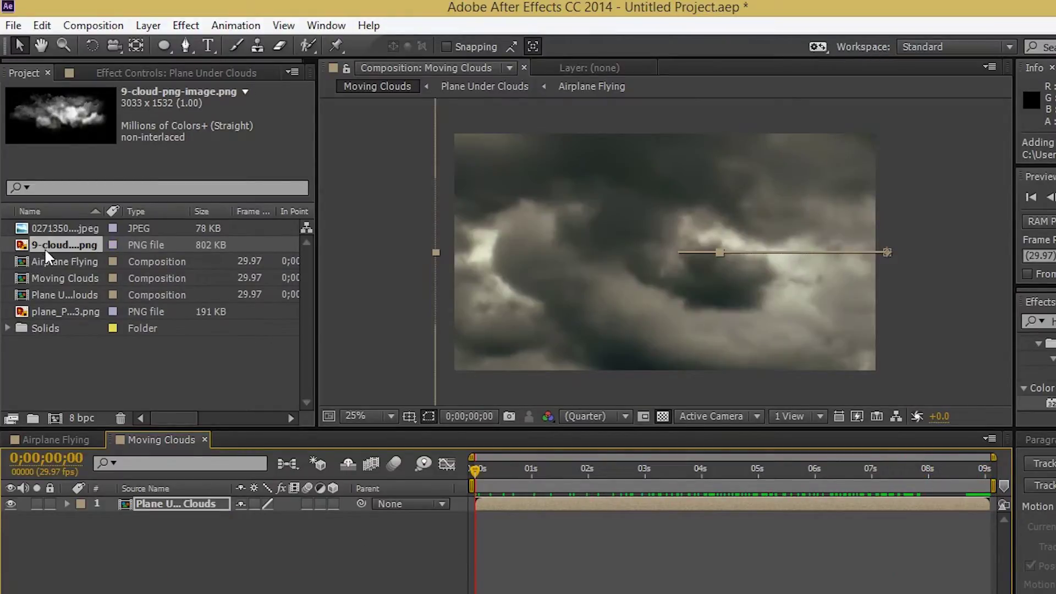
{"action": "left_click_drag", "start_coordinate": [47, 251], "coordinate": [198, 491]}
{"action": "key", "text": "comma"}
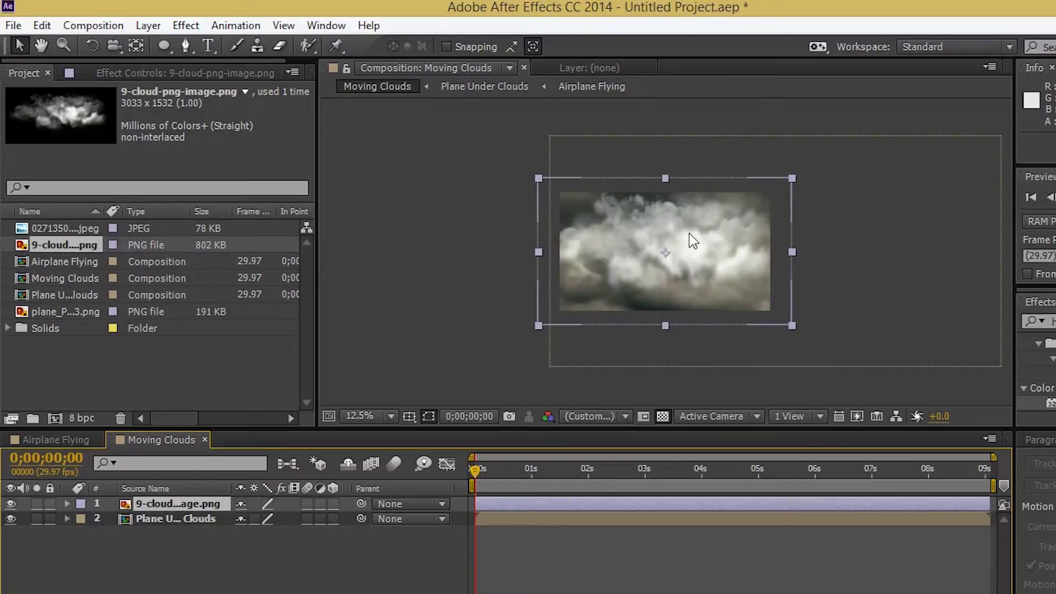
{"action": "left_click_drag", "start_coordinate": [536, 325], "coordinate": [322, 391]}
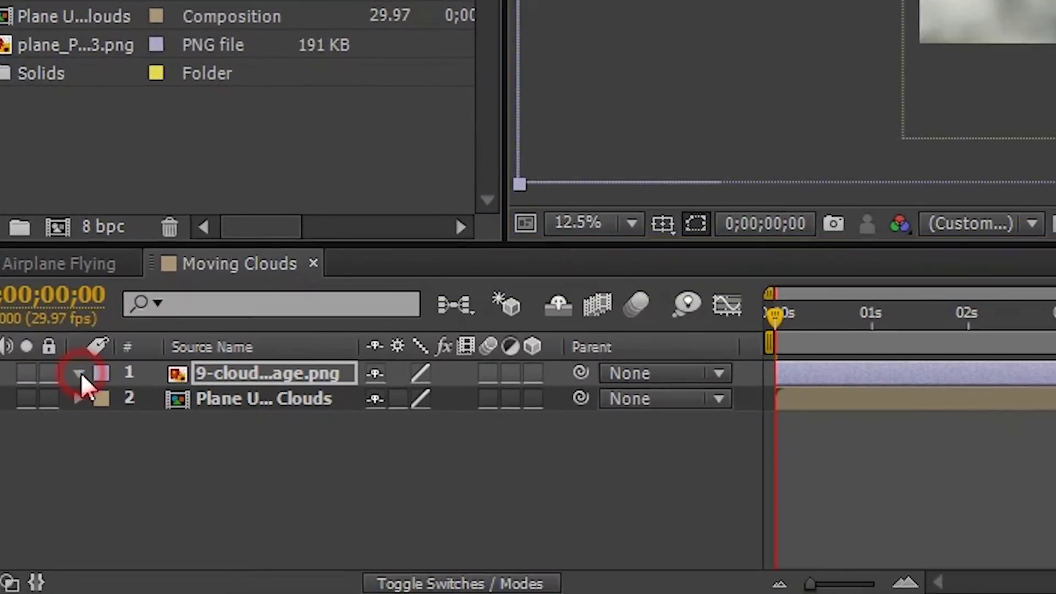
Lower the cloud image layer's opacity to 53%.
{"action": "left_click", "coordinate": [66, 503]}
{"action": "left_click", "coordinate": [103, 398]}
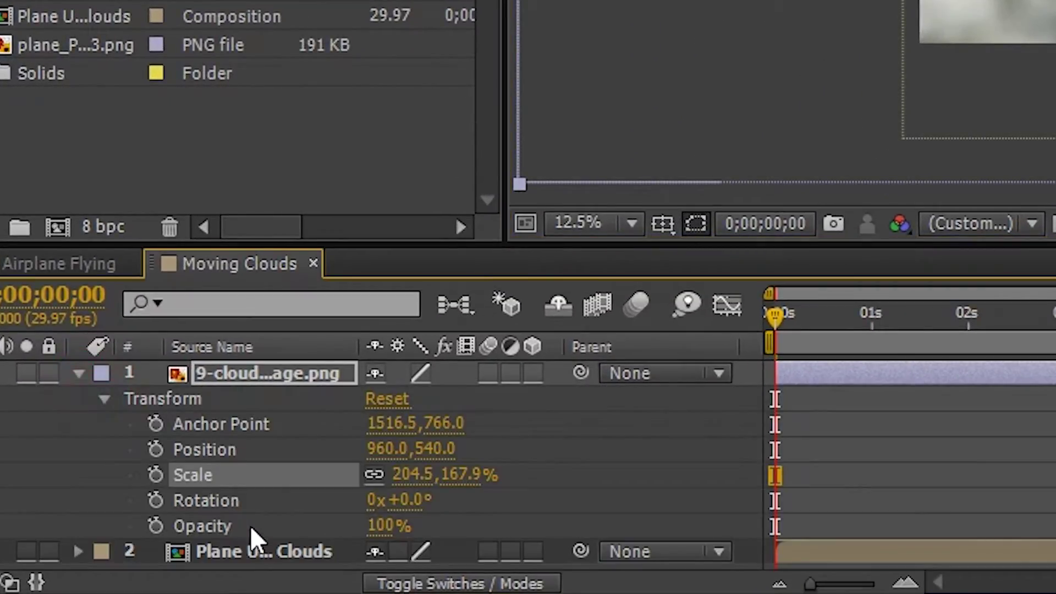
{"action": "left_click_drag", "start_coordinate": [366, 523], "coordinate": [314, 538]}
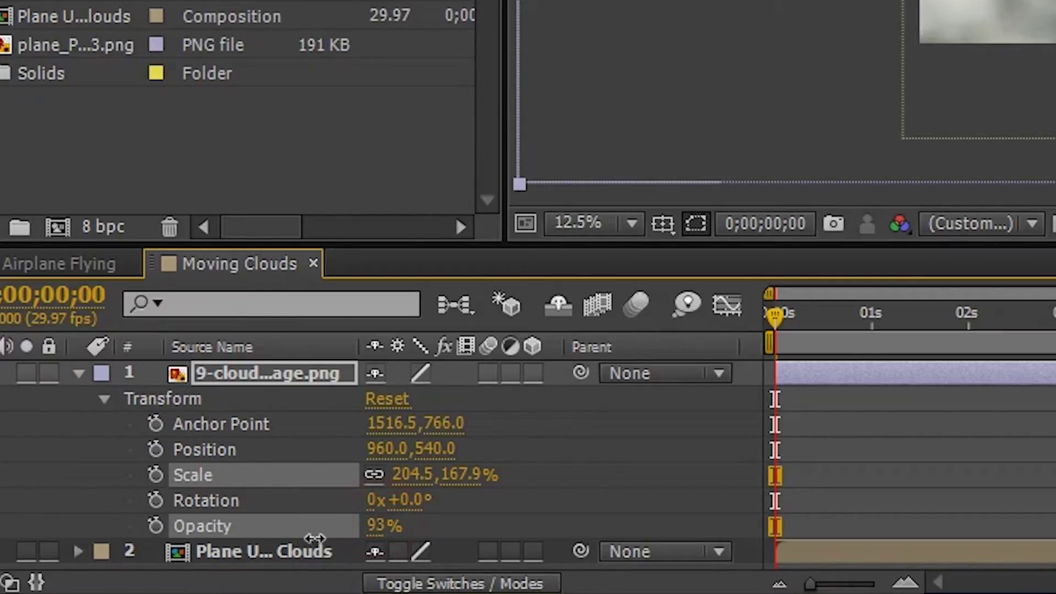
{"action": "mouse_move", "coordinate": [250, 551]}
{"action": "left_mouse_down"}
{"action": "mouse_move", "coordinate": [205, 558]}
{"action": "mouse_move", "coordinate": [279, 553]}
{"action": "mouse_move", "coordinate": [270, 551]}
{"action": "left_mouse_up"}
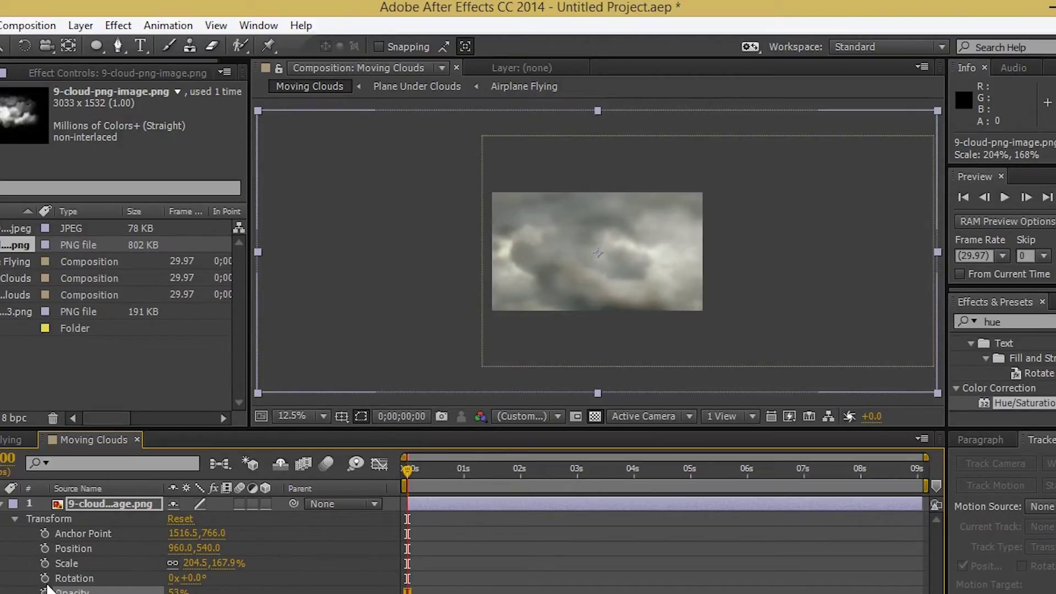
Keyframe the cloud image's Position and Scale at the start, ending at 0;00;09;02 with Position 80.0, 692.0 and Scale 96.8, 87.5%.
{"action": "left_click", "coordinate": [45, 548]}
{"action": "left_click", "coordinate": [45, 563]}
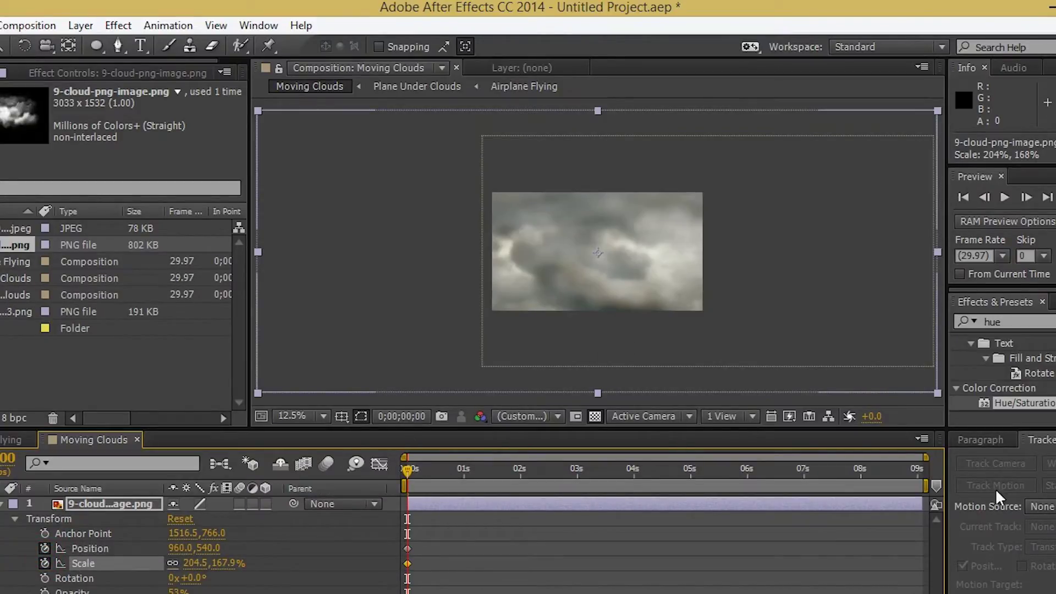
{"action": "left_click_drag", "start_coordinate": [871, 474], "coordinate": [921, 472]}
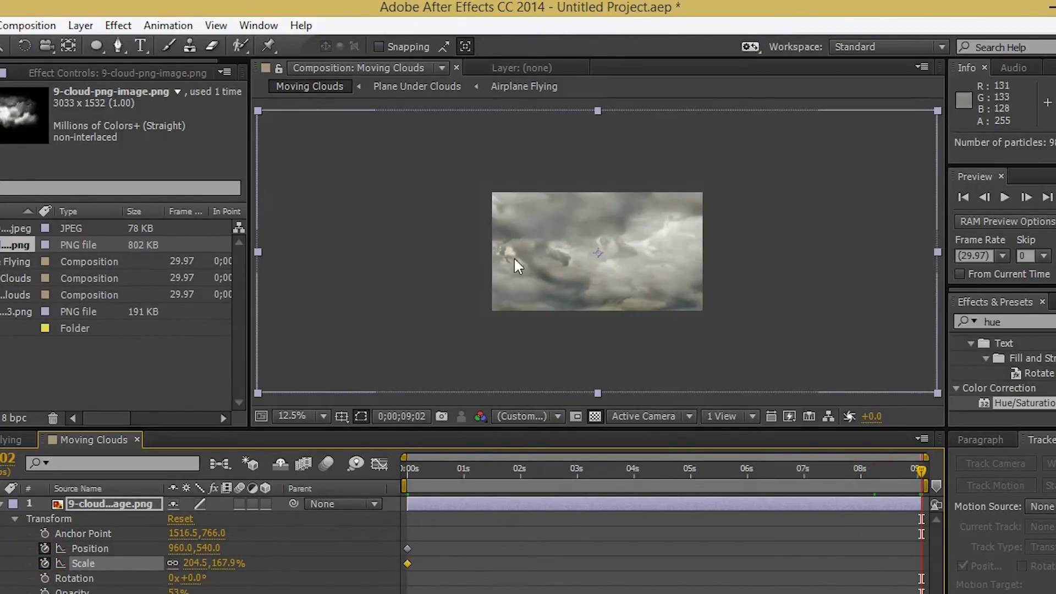
{"action": "left_click_drag", "start_coordinate": [259, 113], "coordinate": [443, 186]}
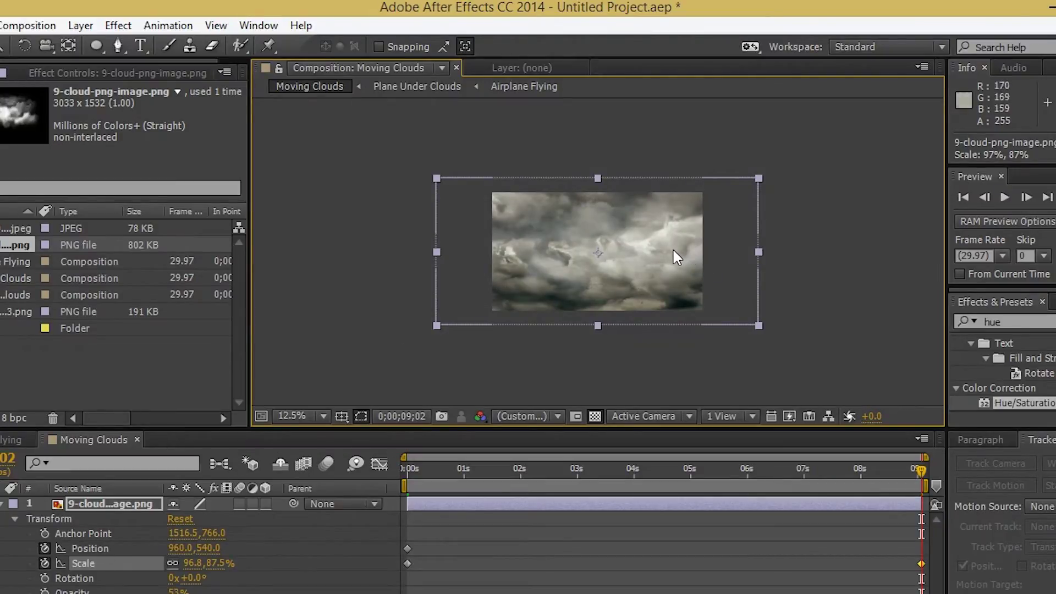
{"action": "left_click_drag", "start_coordinate": [672, 250], "coordinate": [574, 263]}
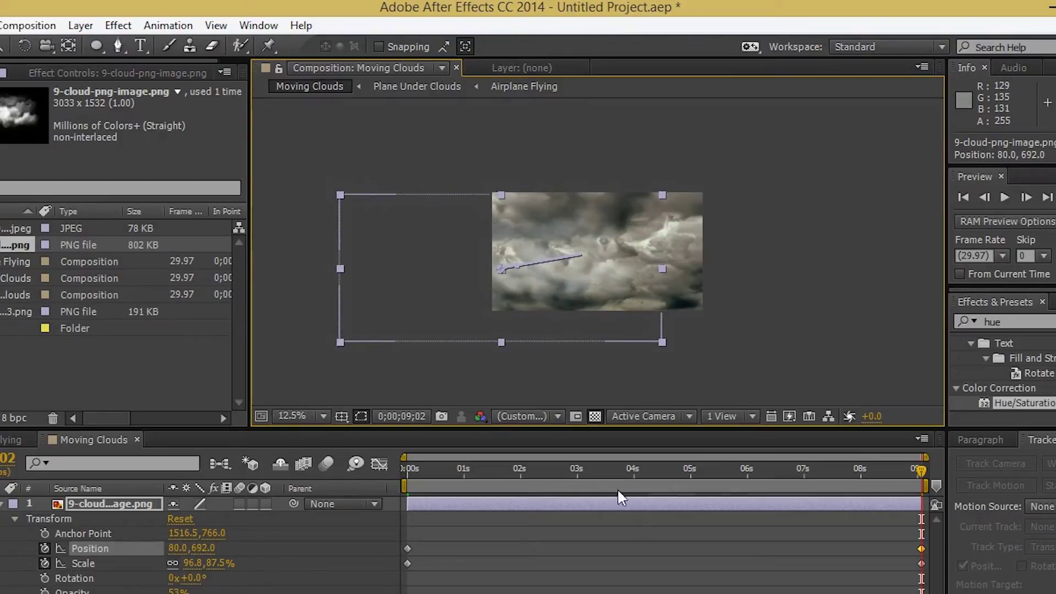
{"action": "left_click", "coordinate": [531, 380]}
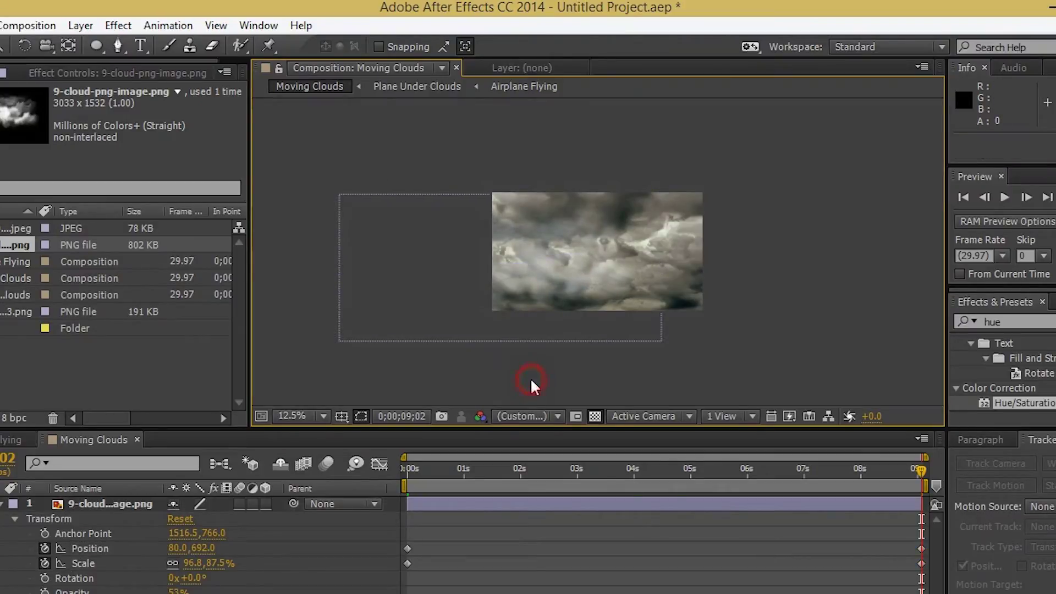
Collapse the cloud image layer's properties and inspect the composite at the composition's start in a 25% view.
{"action": "left_click", "coordinate": [6, 505]}
{"action": "left_click_drag", "start_coordinate": [498, 470], "coordinate": [408, 468]}
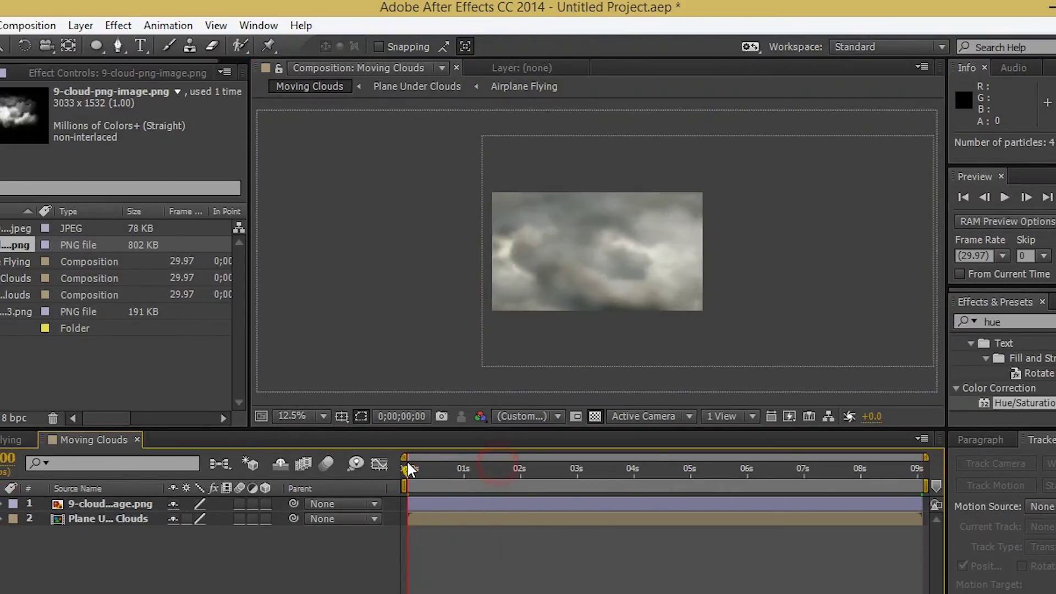
{"action": "left_click", "coordinate": [674, 303]}
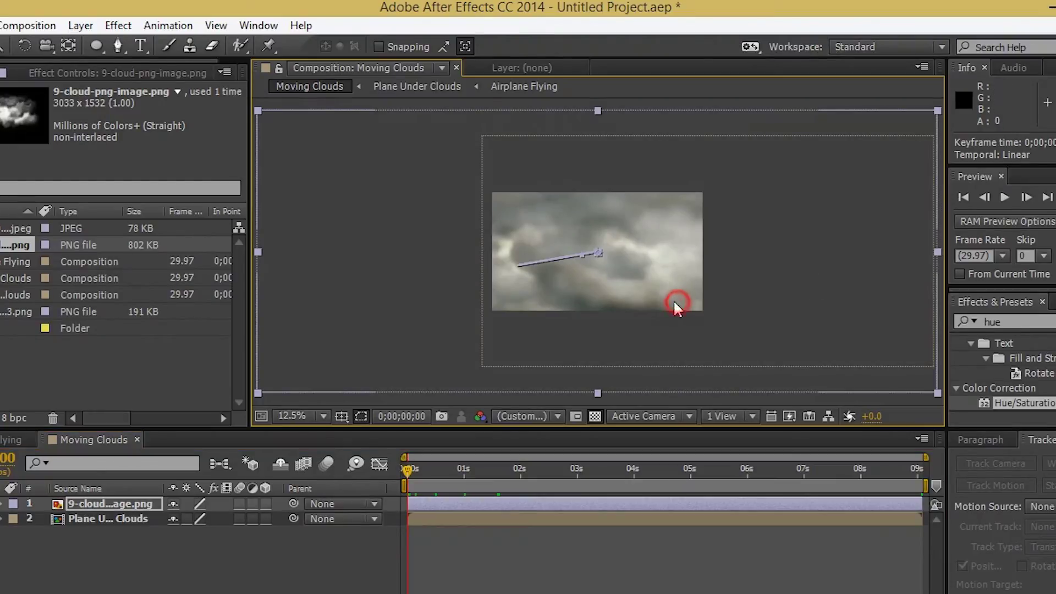
{"action": "key", "text": "period"}
{"action": "key", "text": "period"}
{"action": "left_click", "coordinate": [554, 584]}
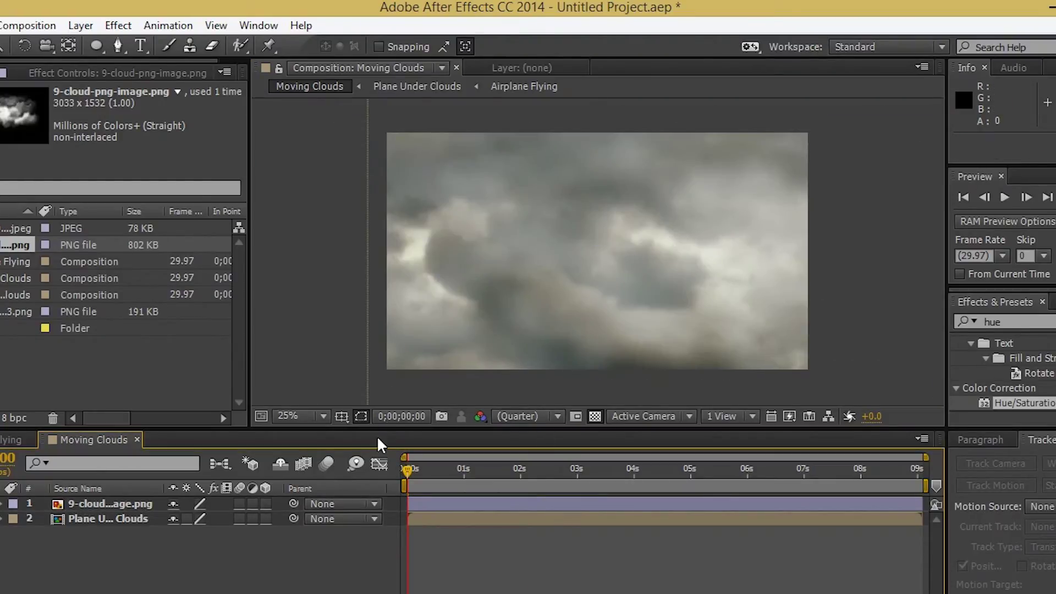